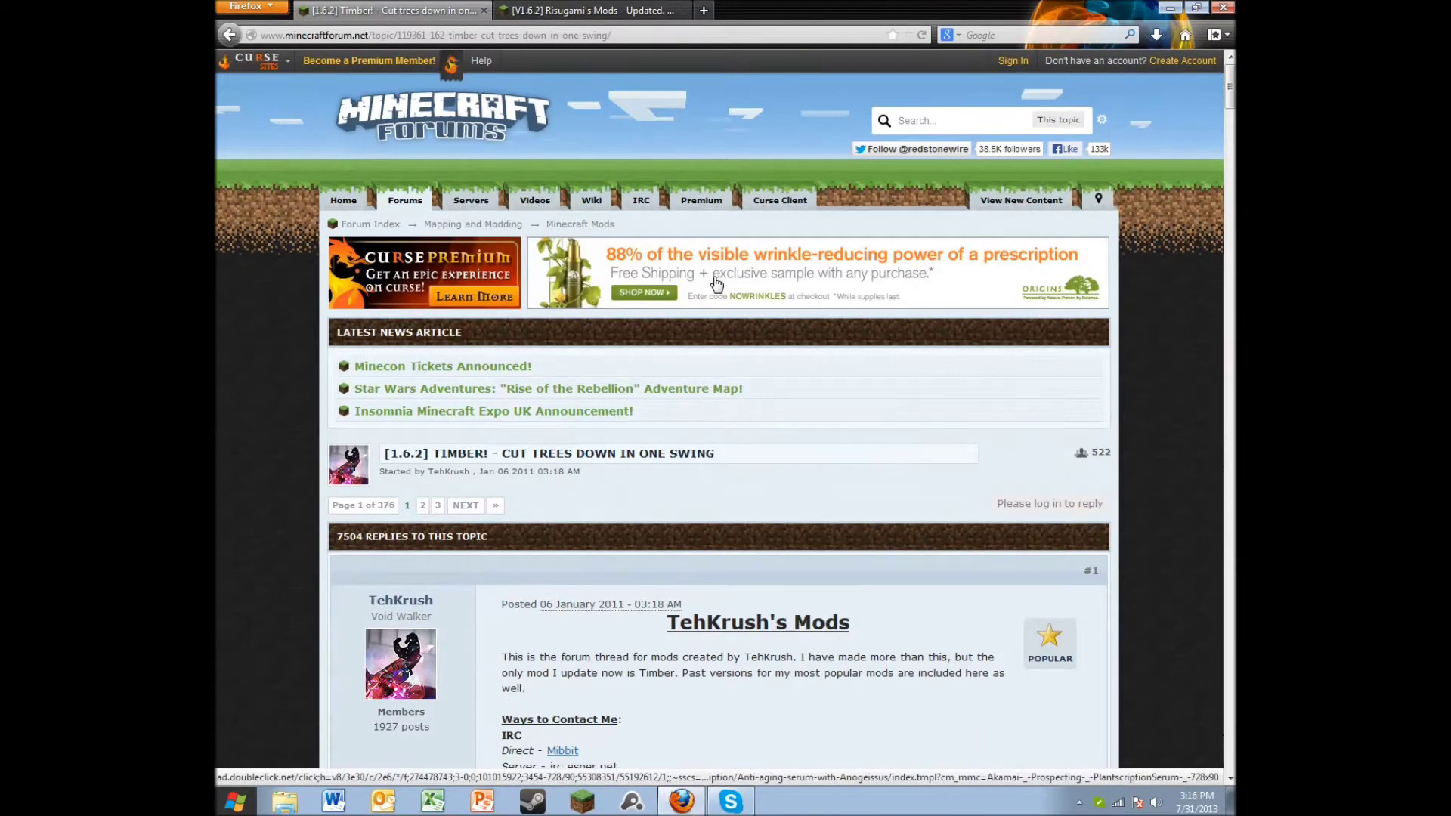
Scroll the Timber! thread to its Download section and highlight its ModLoader requirement.
scroll(767, 401, "down", 8)
scroll(768, 400, "down", 5)
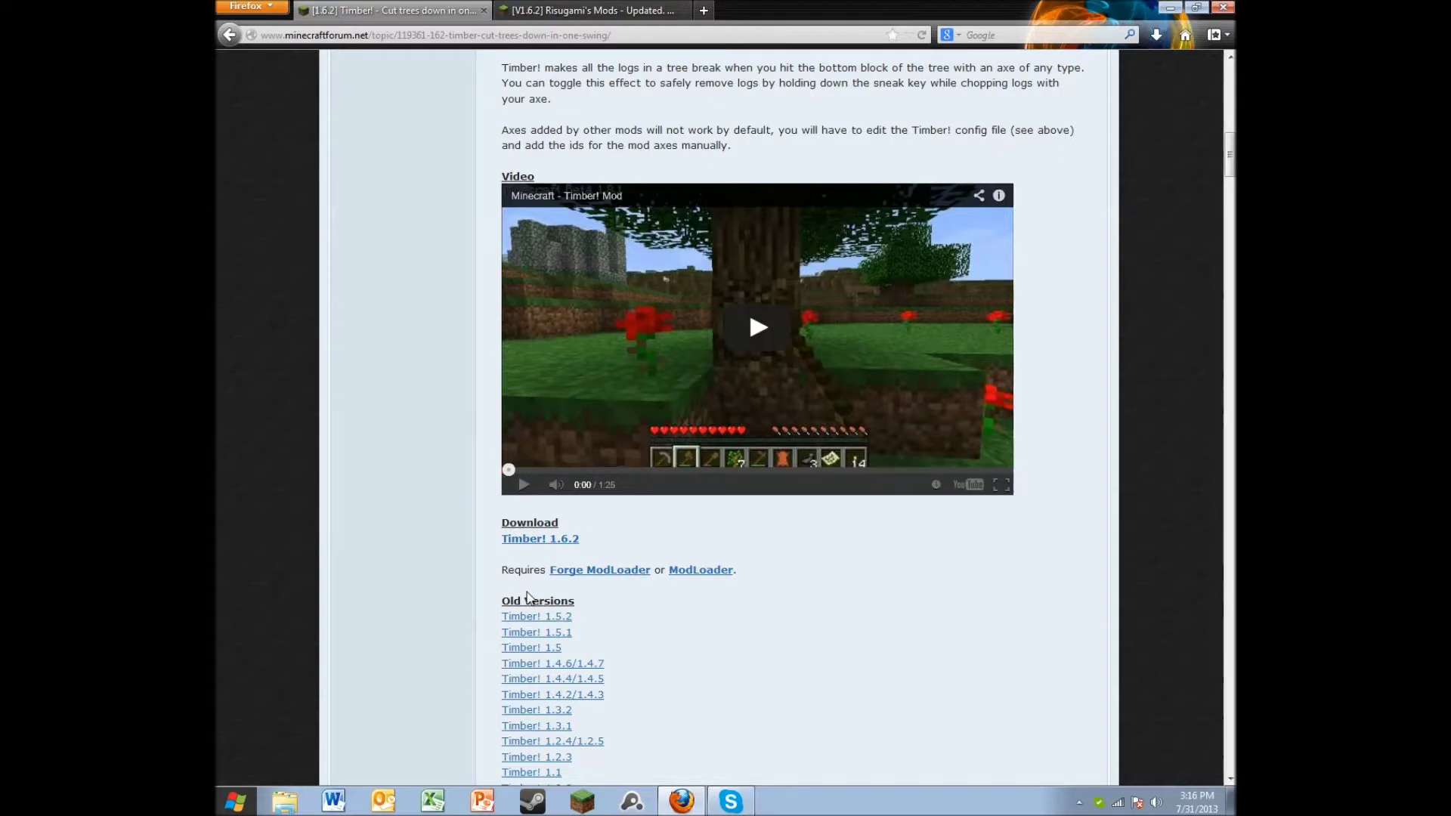
mouse_move(499, 570)
left_mouse_down()
mouse_move(778, 570)
mouse_move(671, 569)
mouse_move(583, 599)
mouse_move(549, 551)
mouse_move(491, 578)
left_mouse_up()
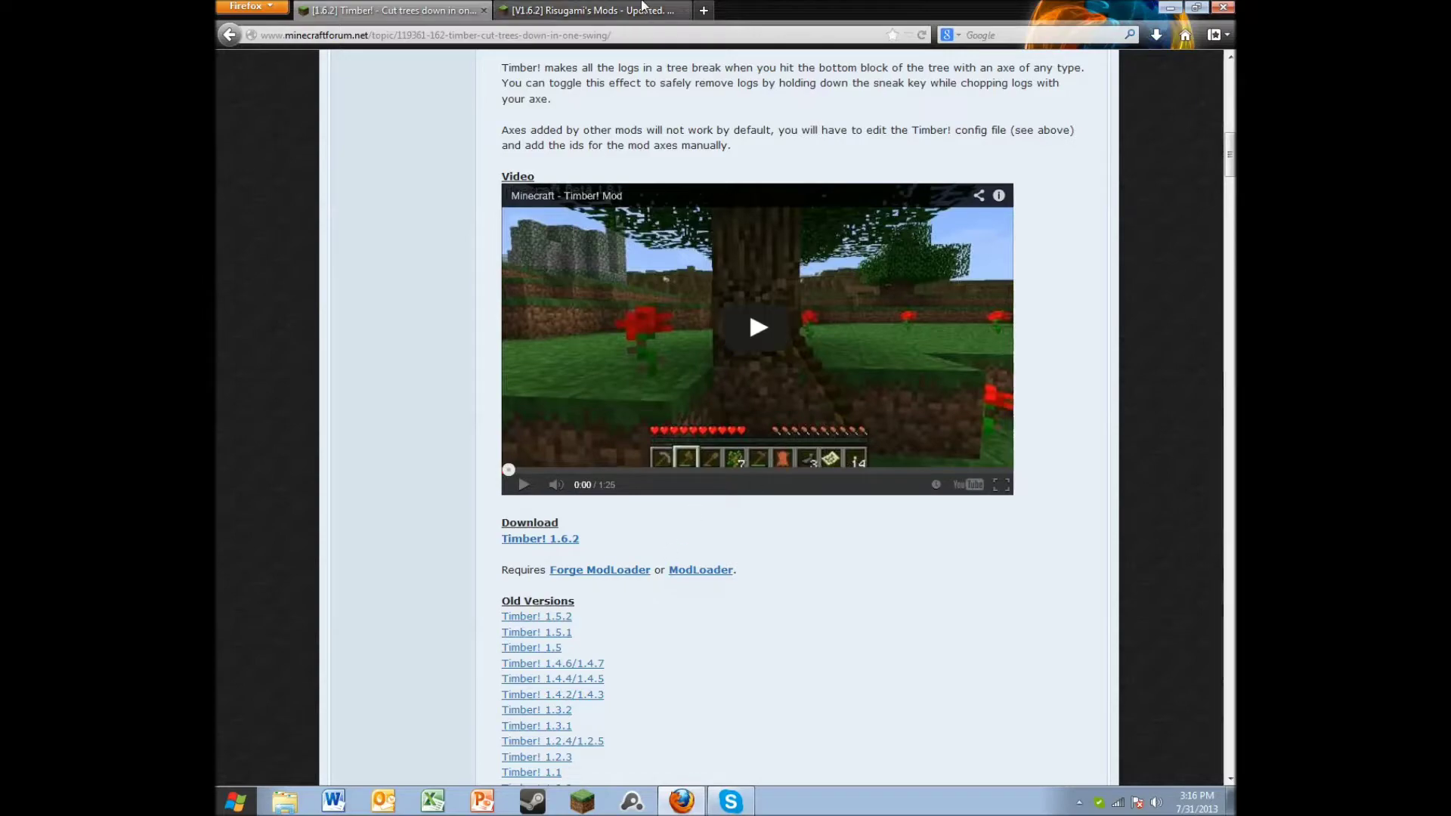
Switch to the ModLoader thread and scroll to its installation steps and 1.6.2 download.
left_click(565, 9)
scroll(845, 606, "up", 15)
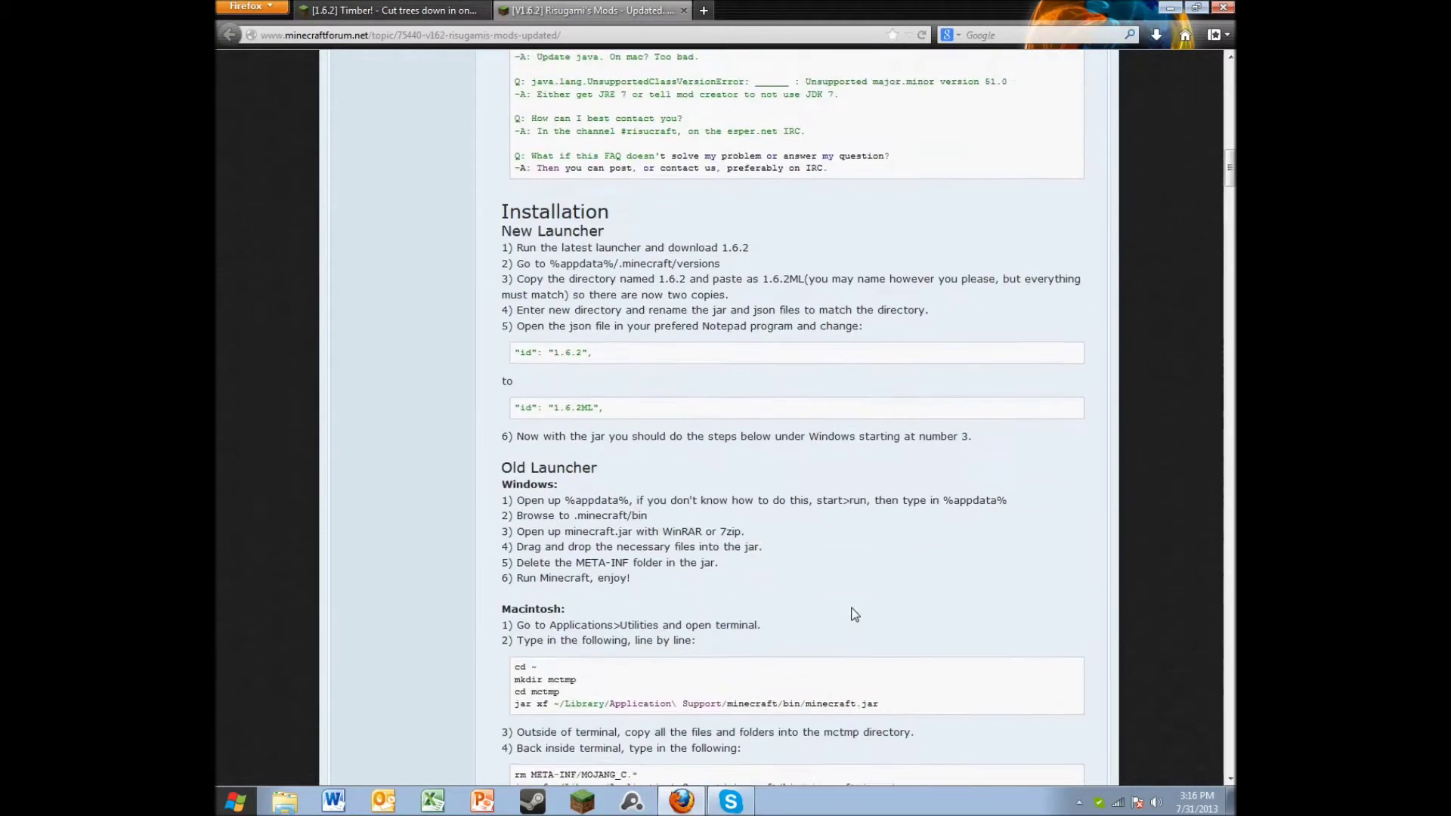
scroll(845, 605, "down", 12)
scroll(848, 648, "down", 2)
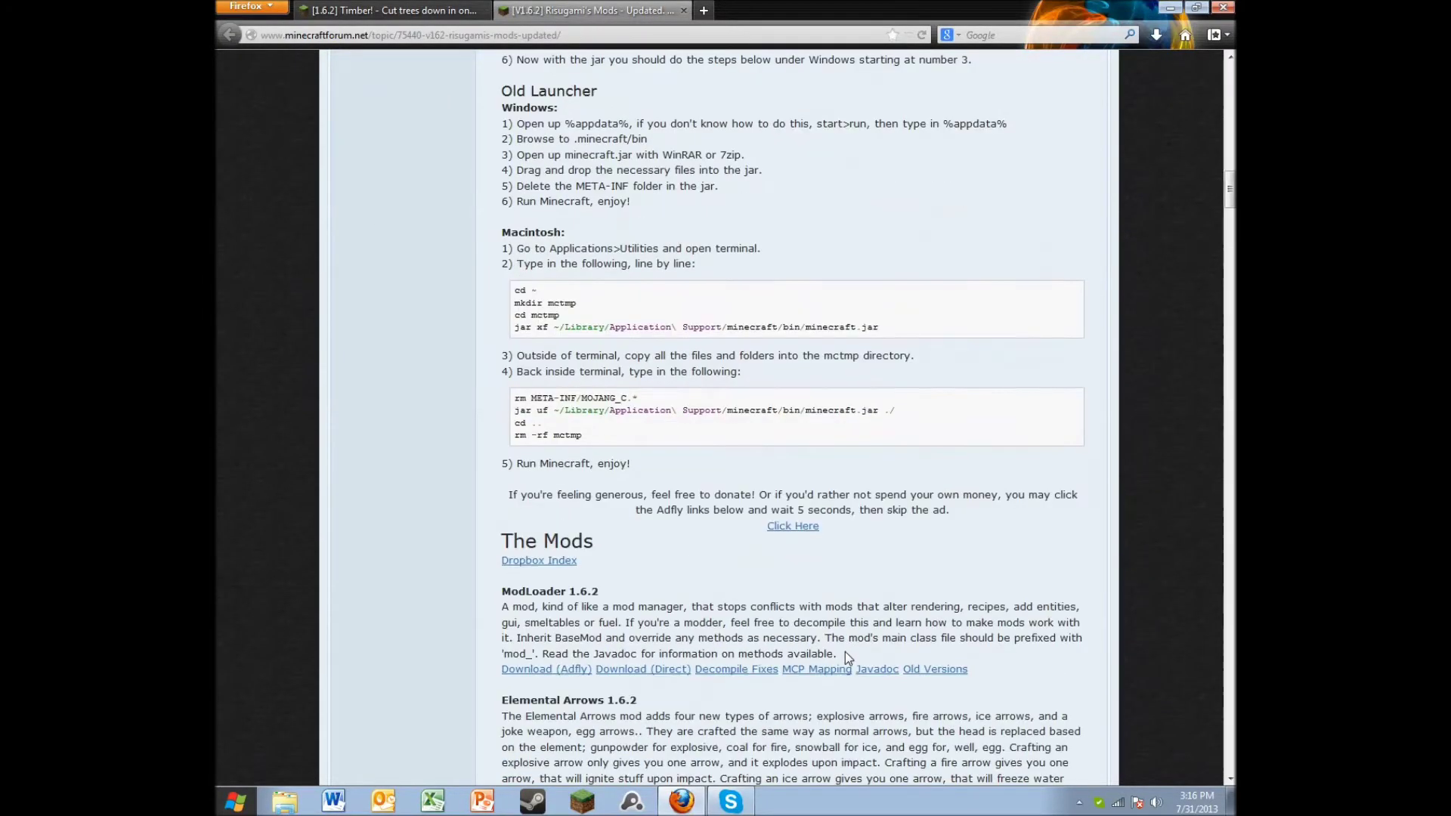
left_click(425, 9)
left_click(566, 9)
left_click(393, 9)
left_click(565, 9)
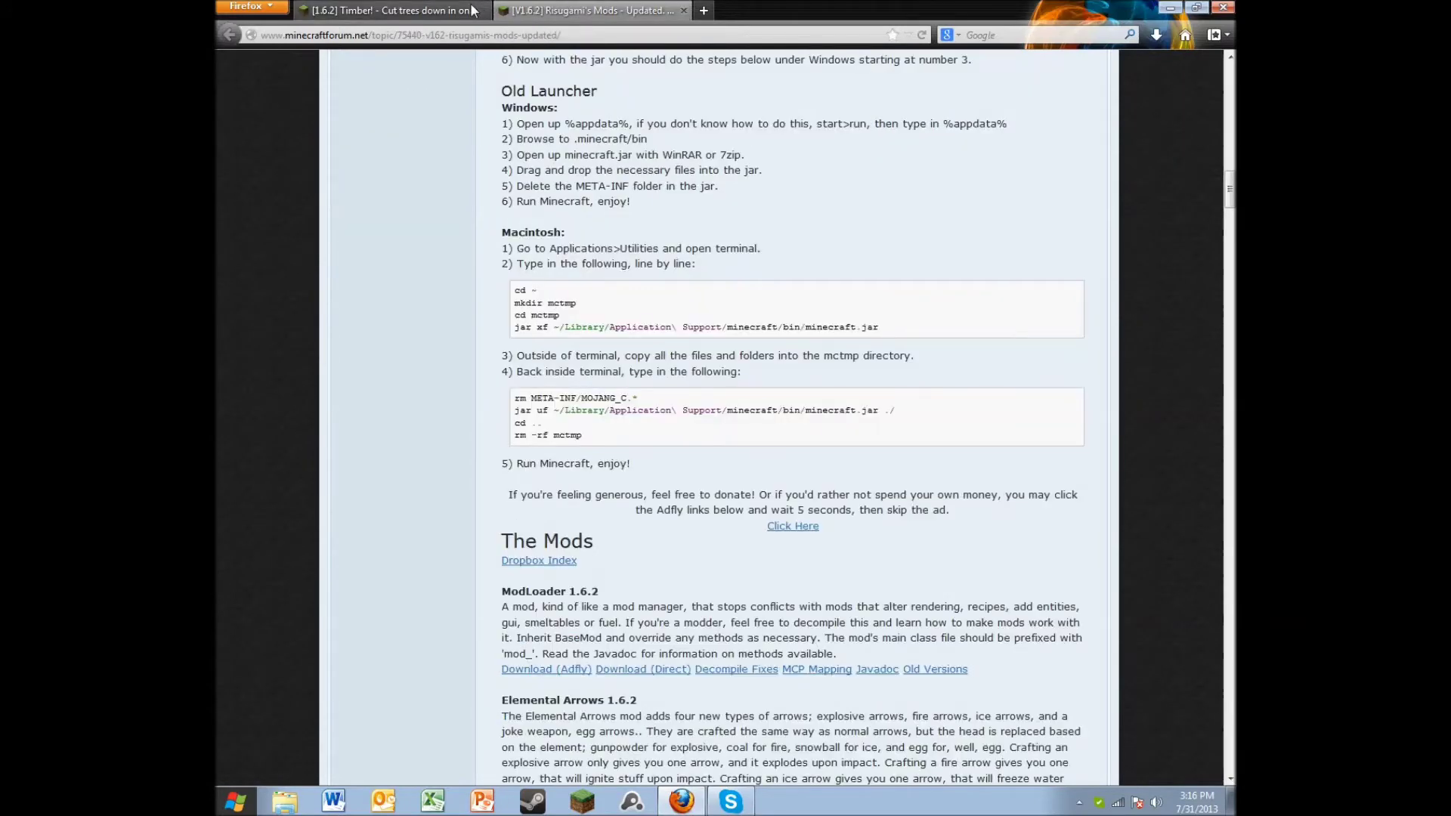
Minimize Firefox and place the Timber! archive next to ModLoader on the desktop.
left_click(1170, 8)
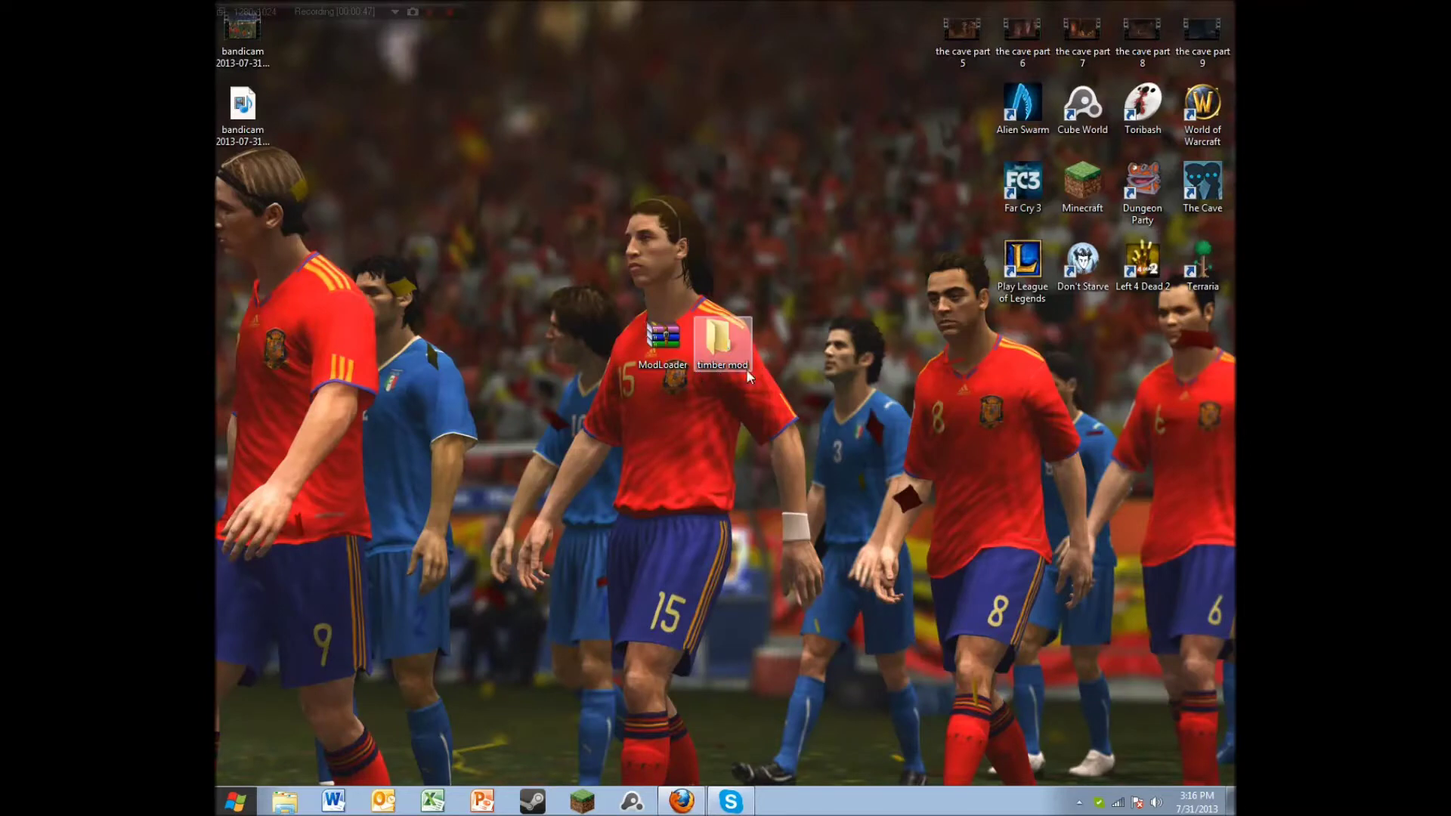
left_click_drag(660, 365, 632, 316)
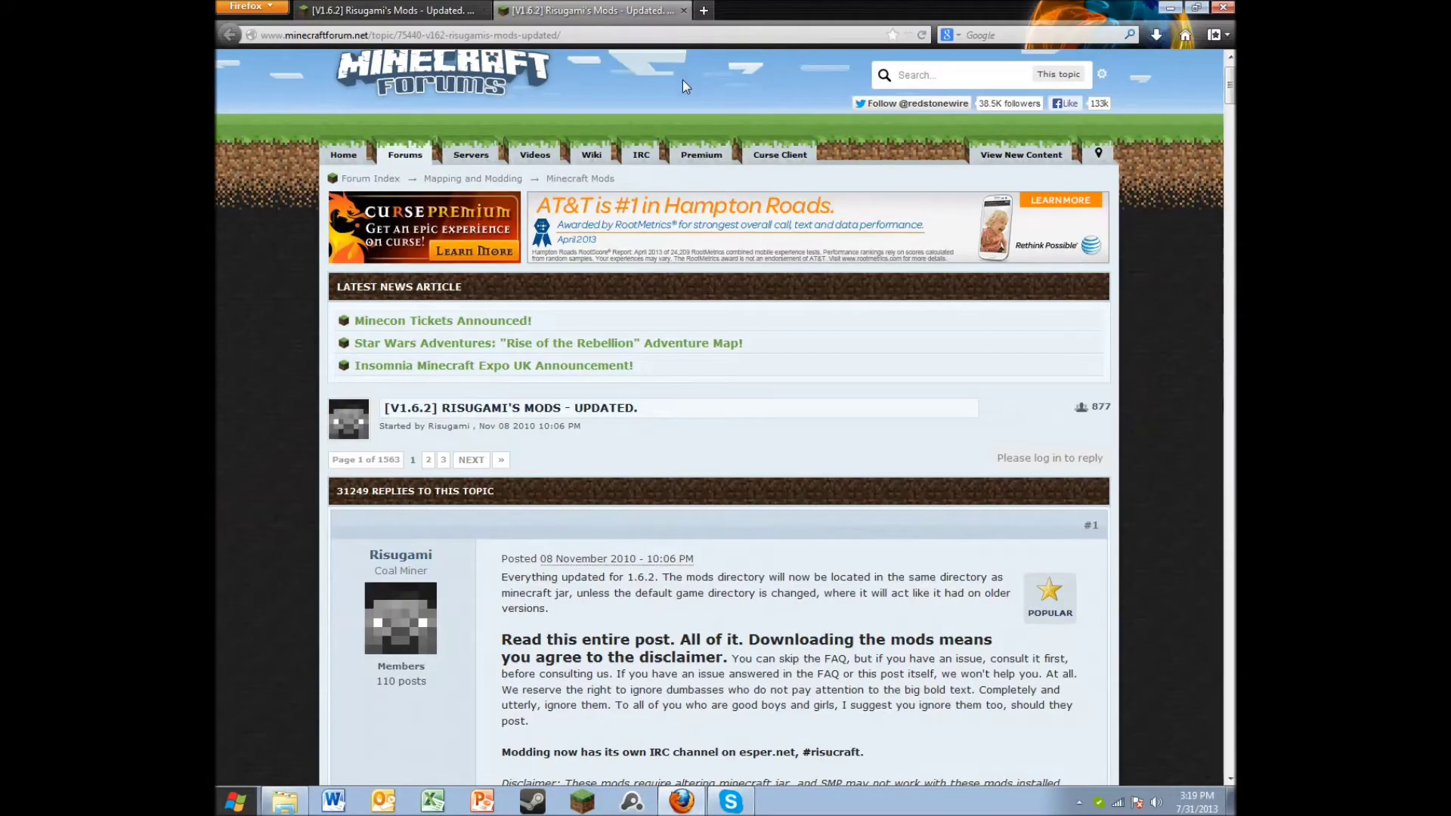
left_click(1169, 8)
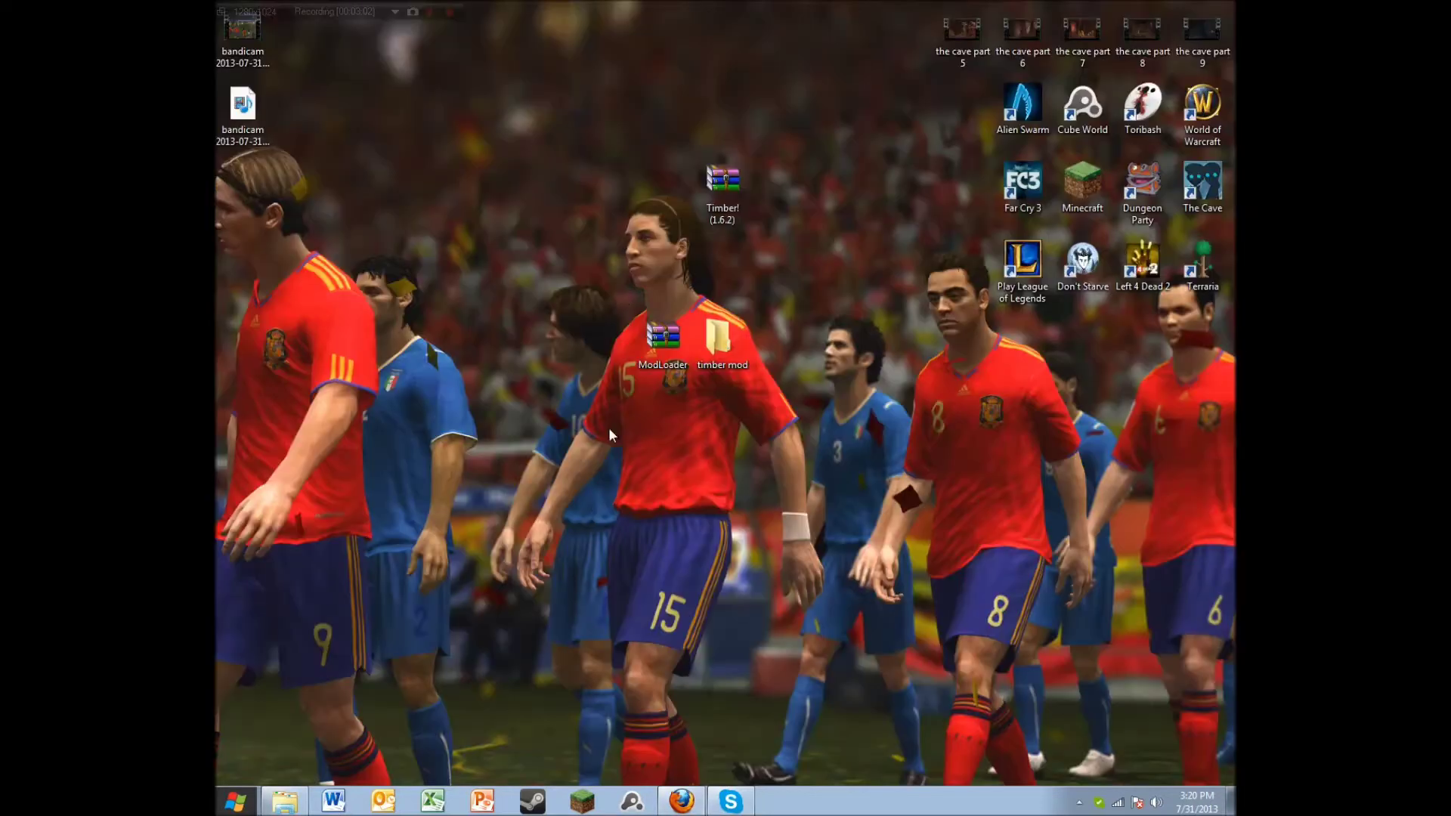
left_click_drag(709, 383, 837, 268)
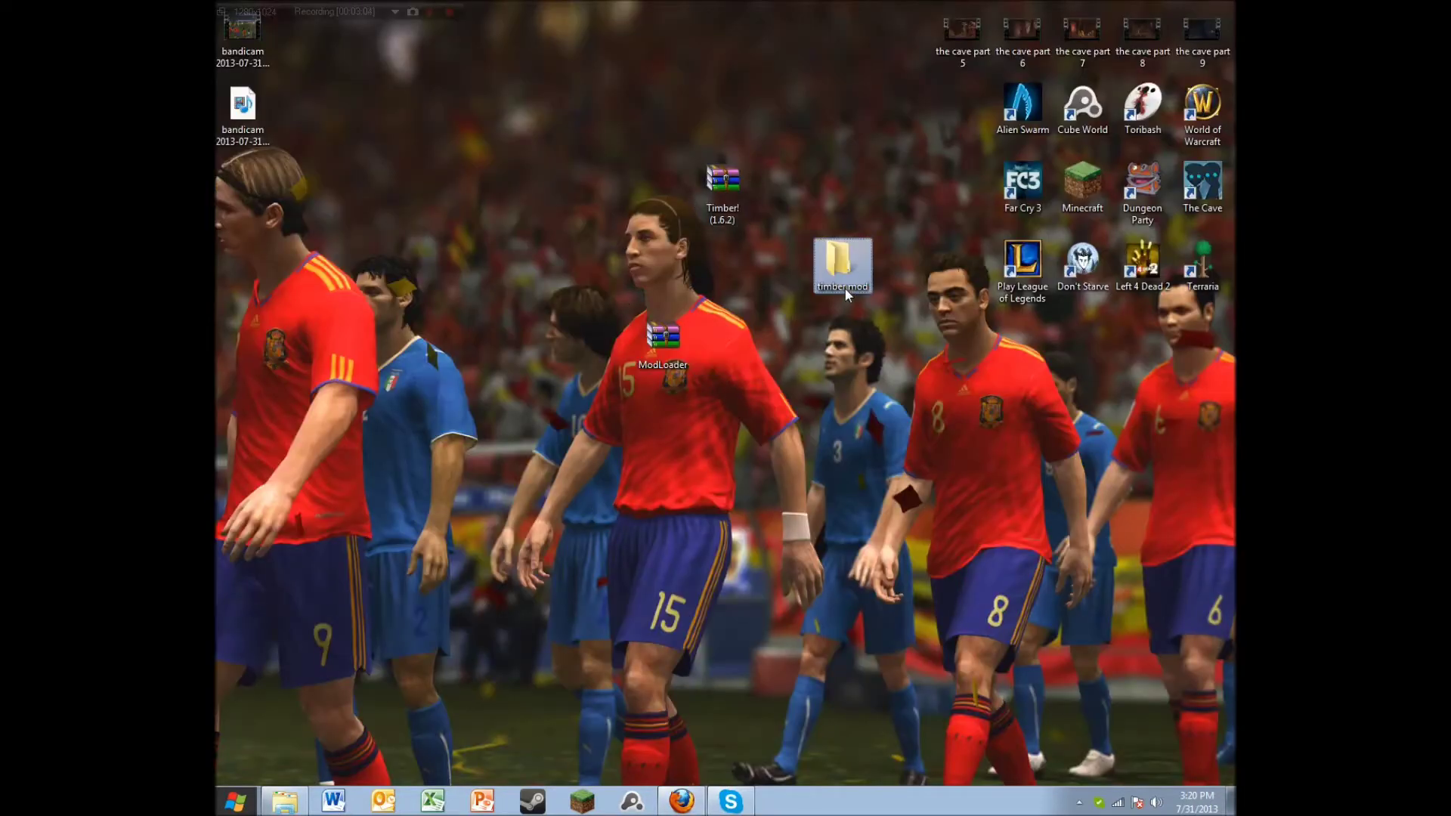
left_click_drag(722, 209, 726, 340)
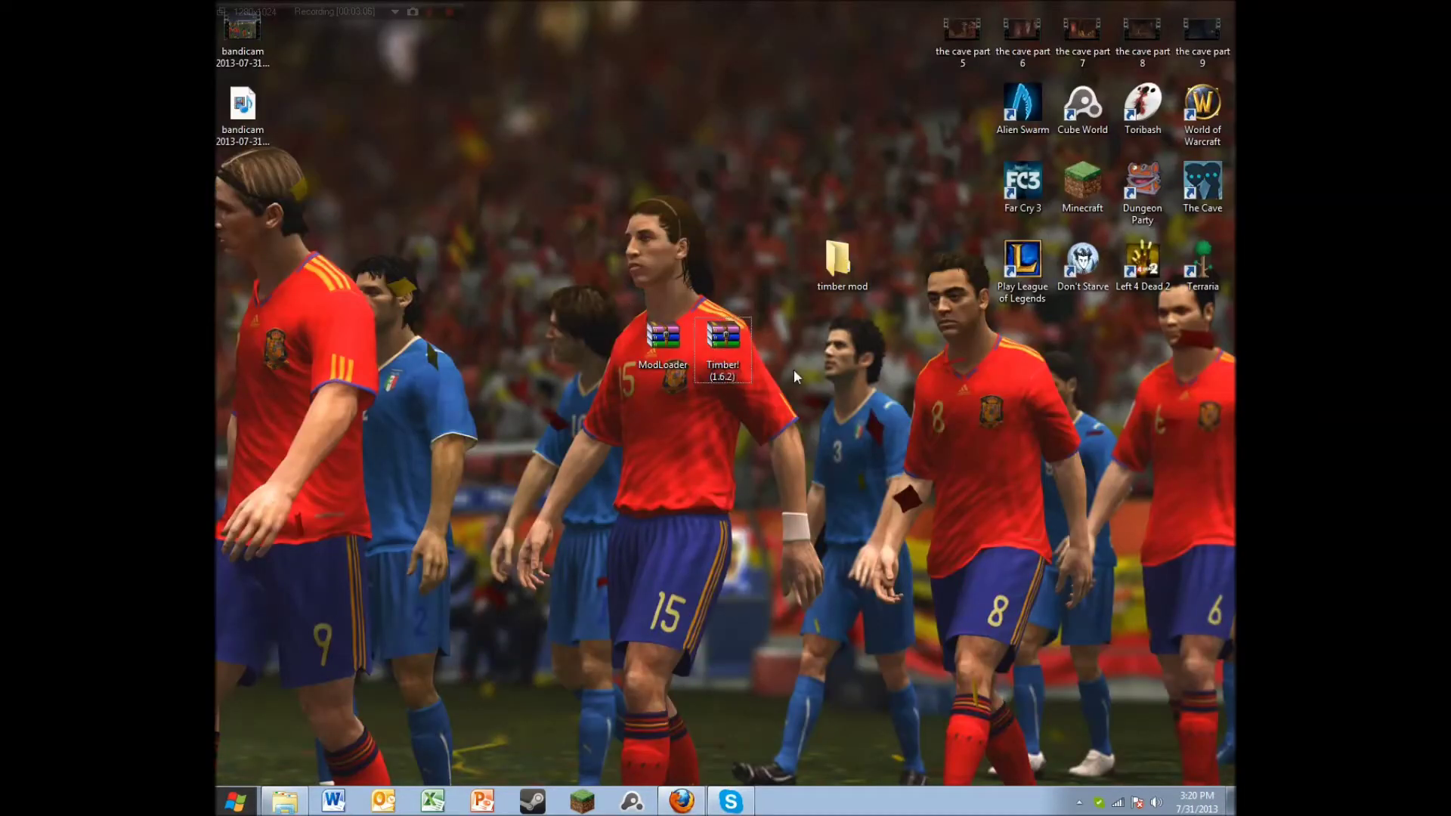
Open %appdata% from Start search and enter the .minecraft folder.
left_click(235, 802)
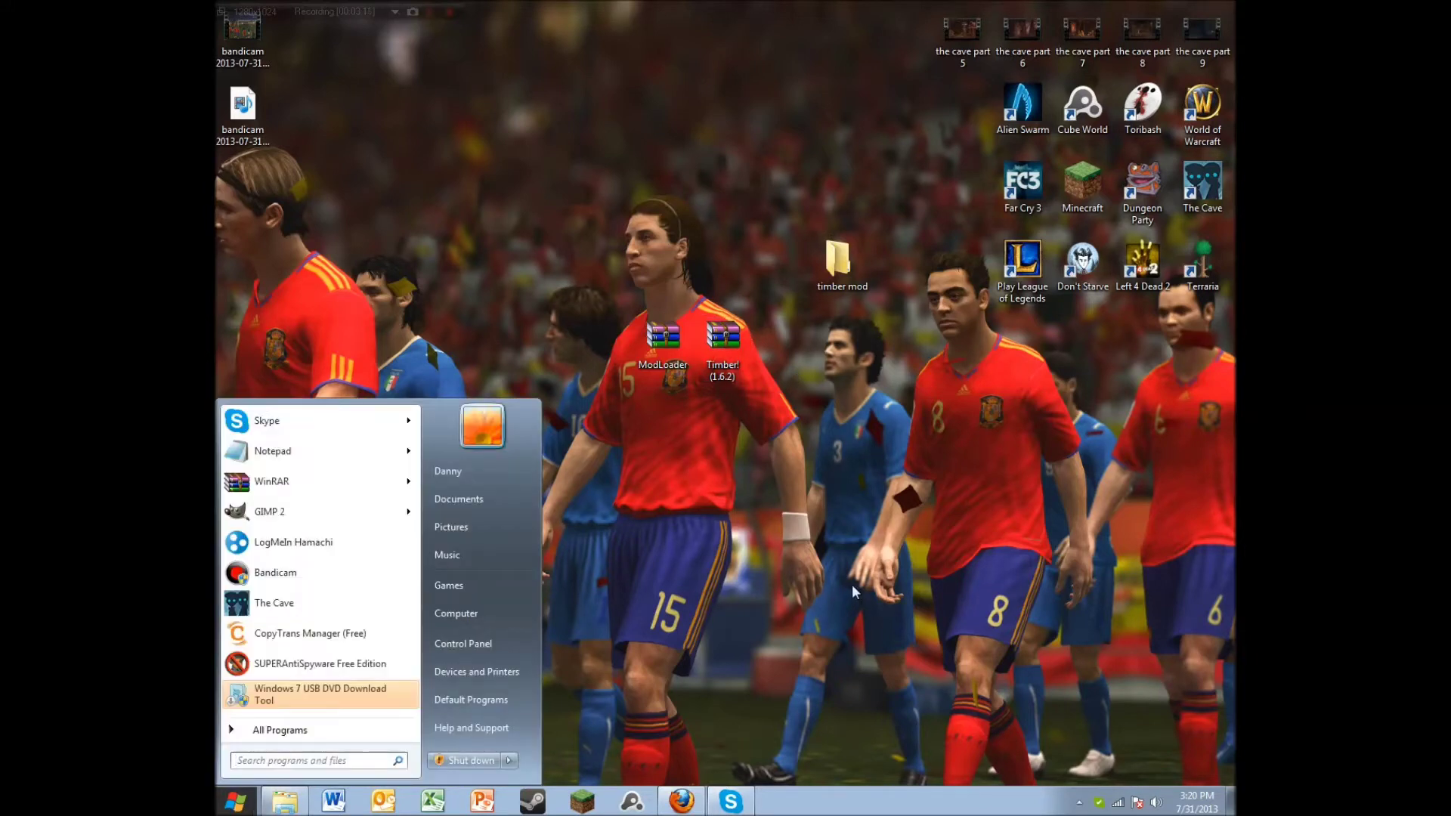
type("%appdata")
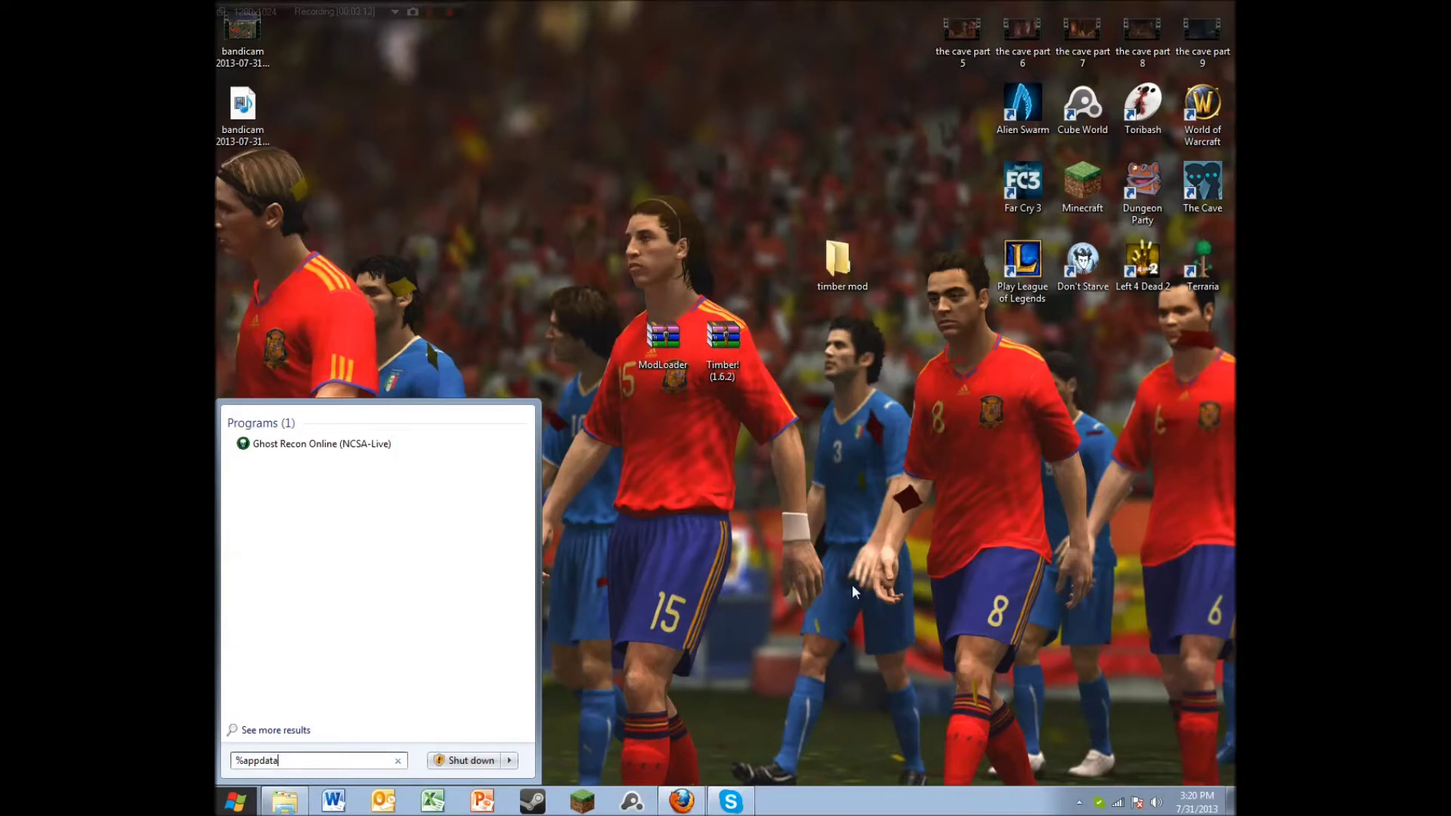
type("%")
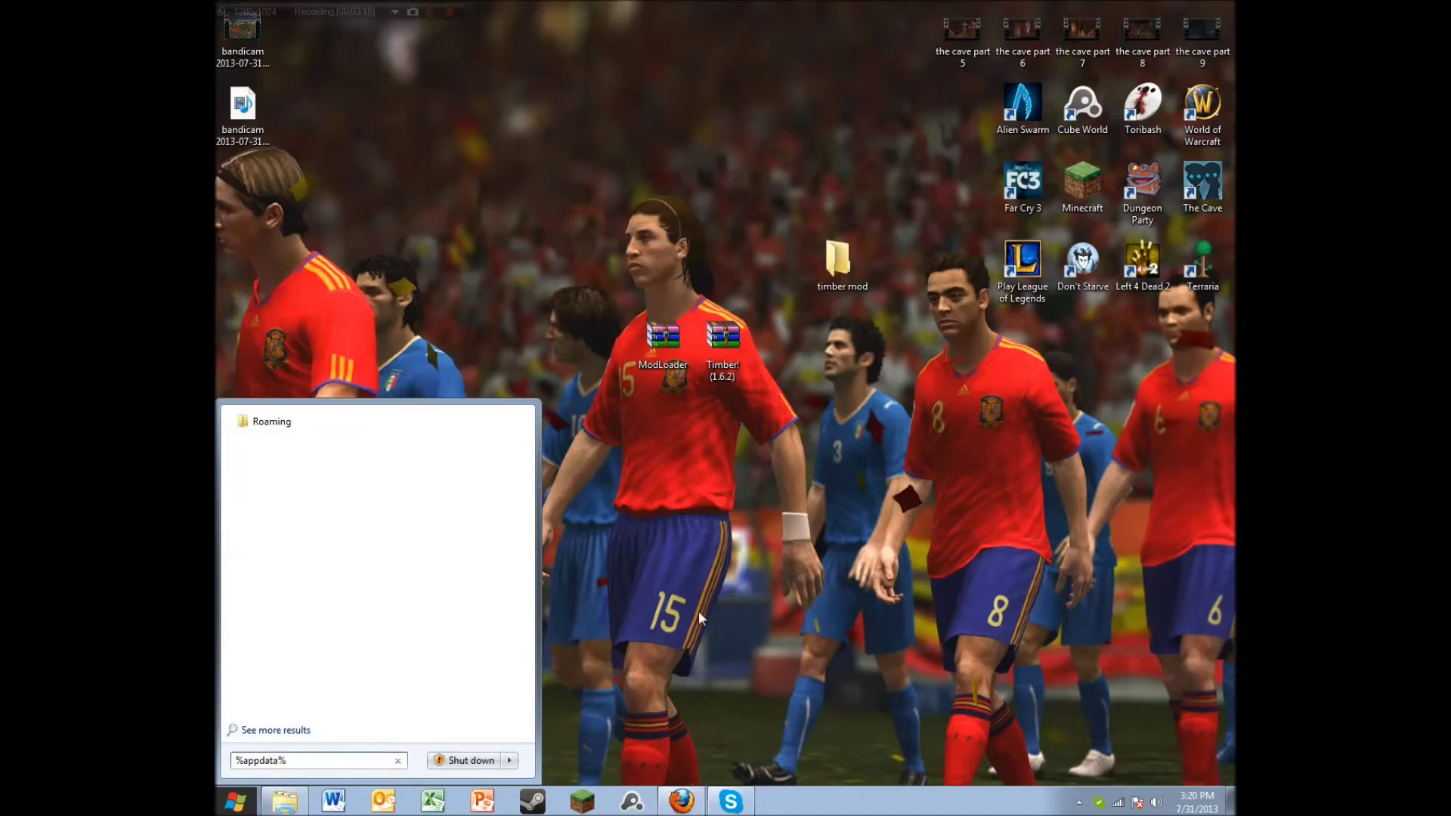
key("shift+Left")
key("Return")
double_click(582, 408)
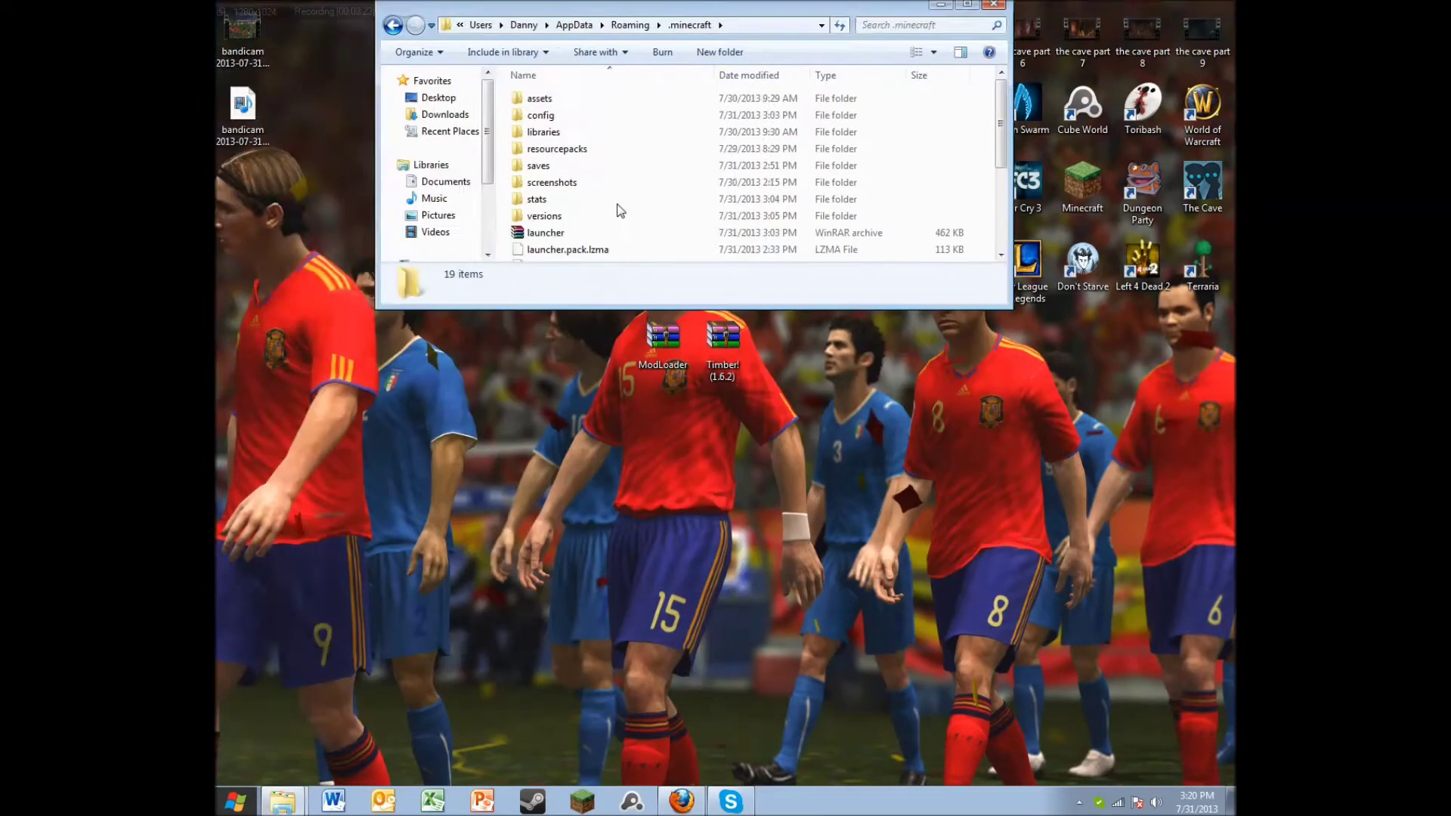
Maximize Explorer, open versions, and paste a duplicate of the 1.6.2 folder.
key("super+Up")
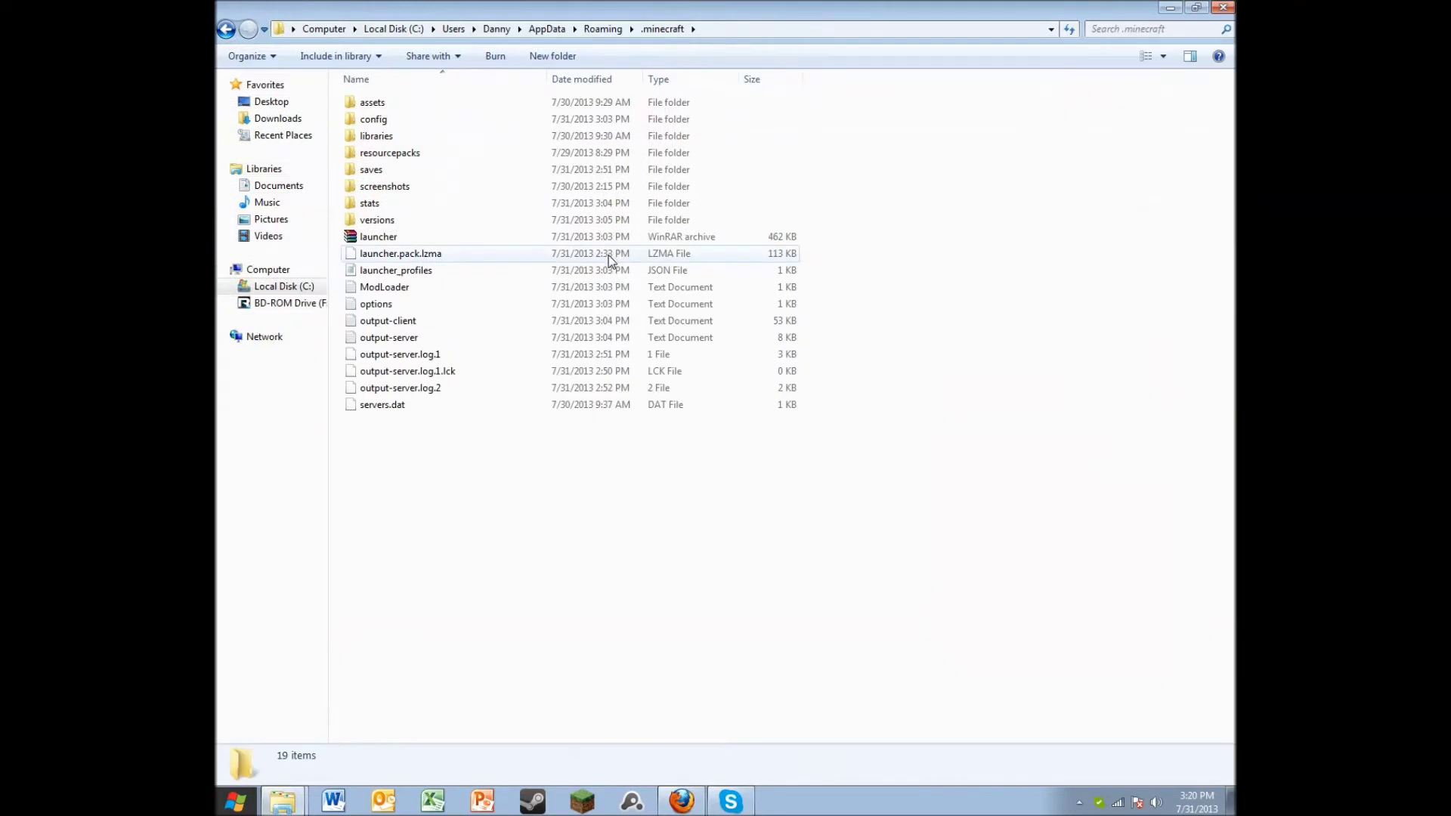
double_click(412, 220)
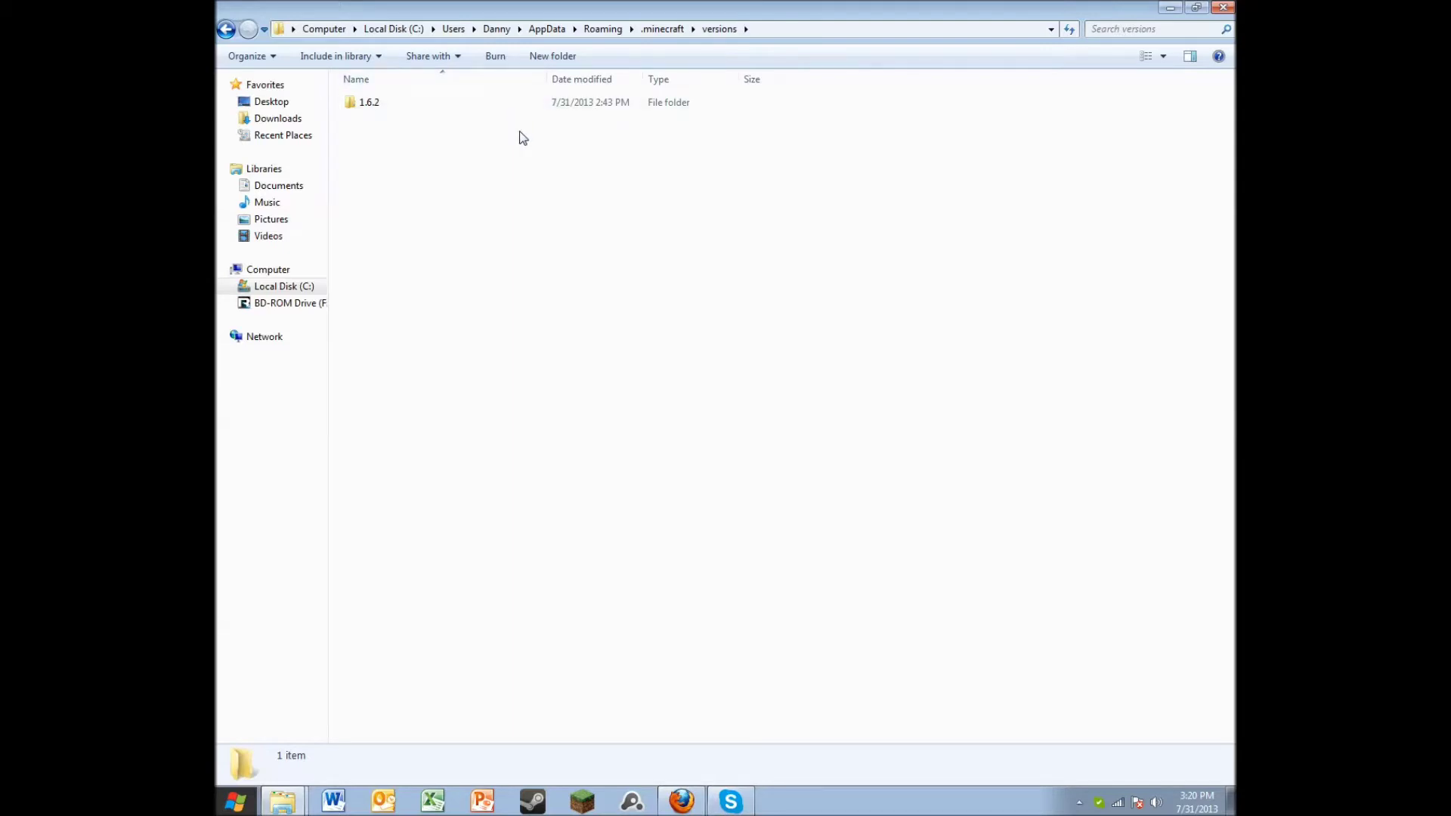
right_click(455, 108)
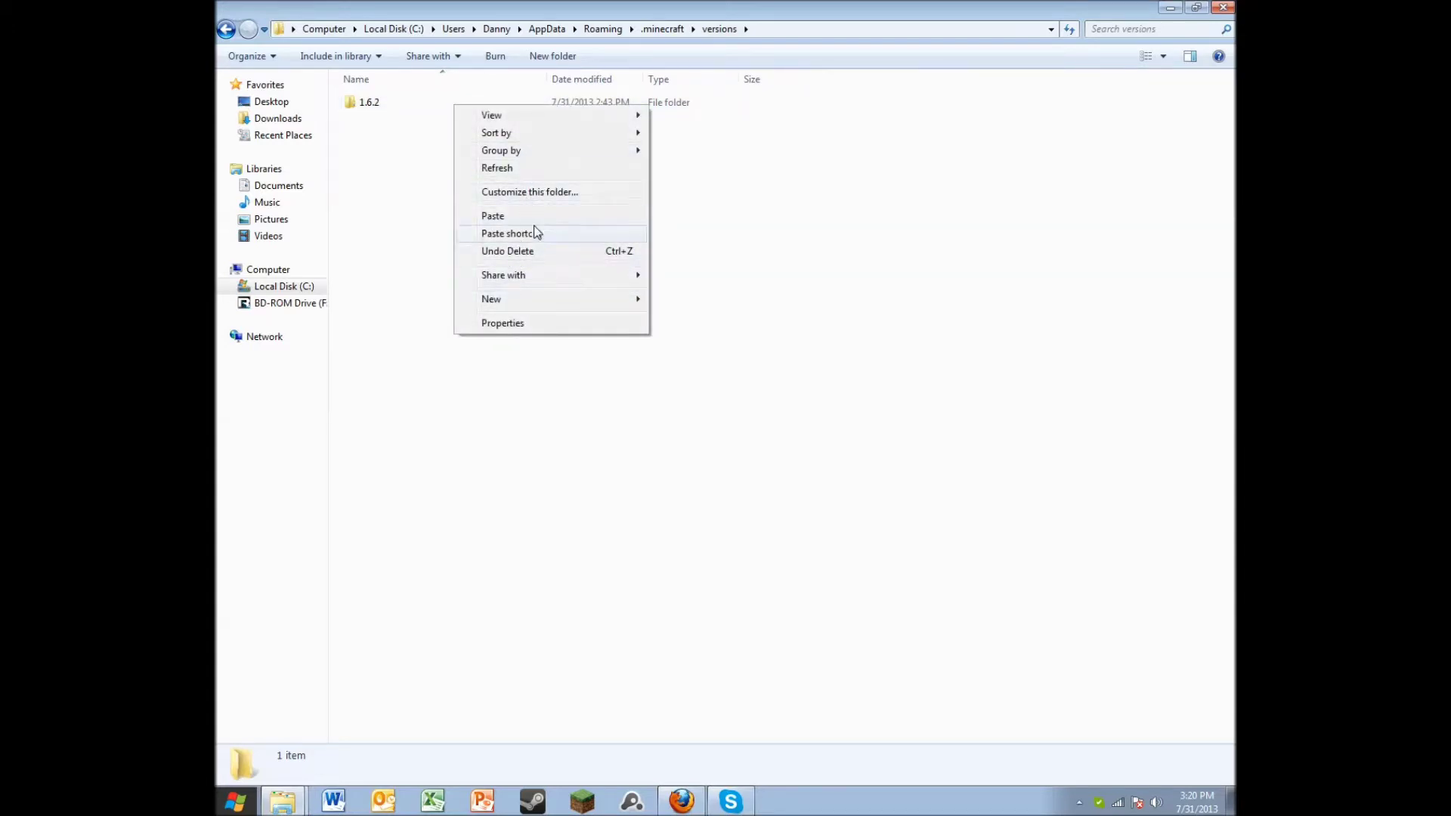
left_click(438, 116)
left_click(441, 109)
right_click(441, 107)
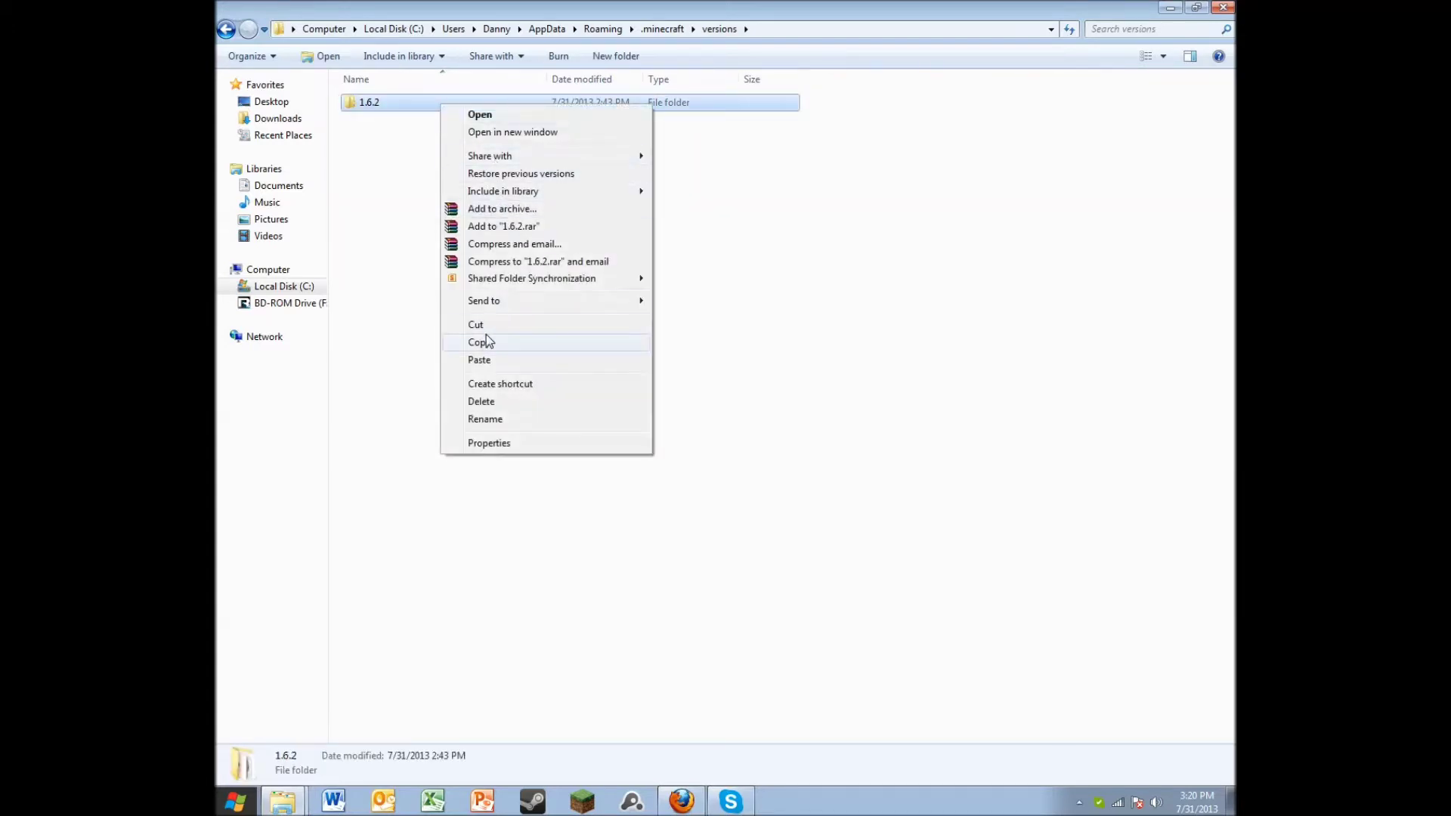
left_click(484, 342)
right_click(486, 182)
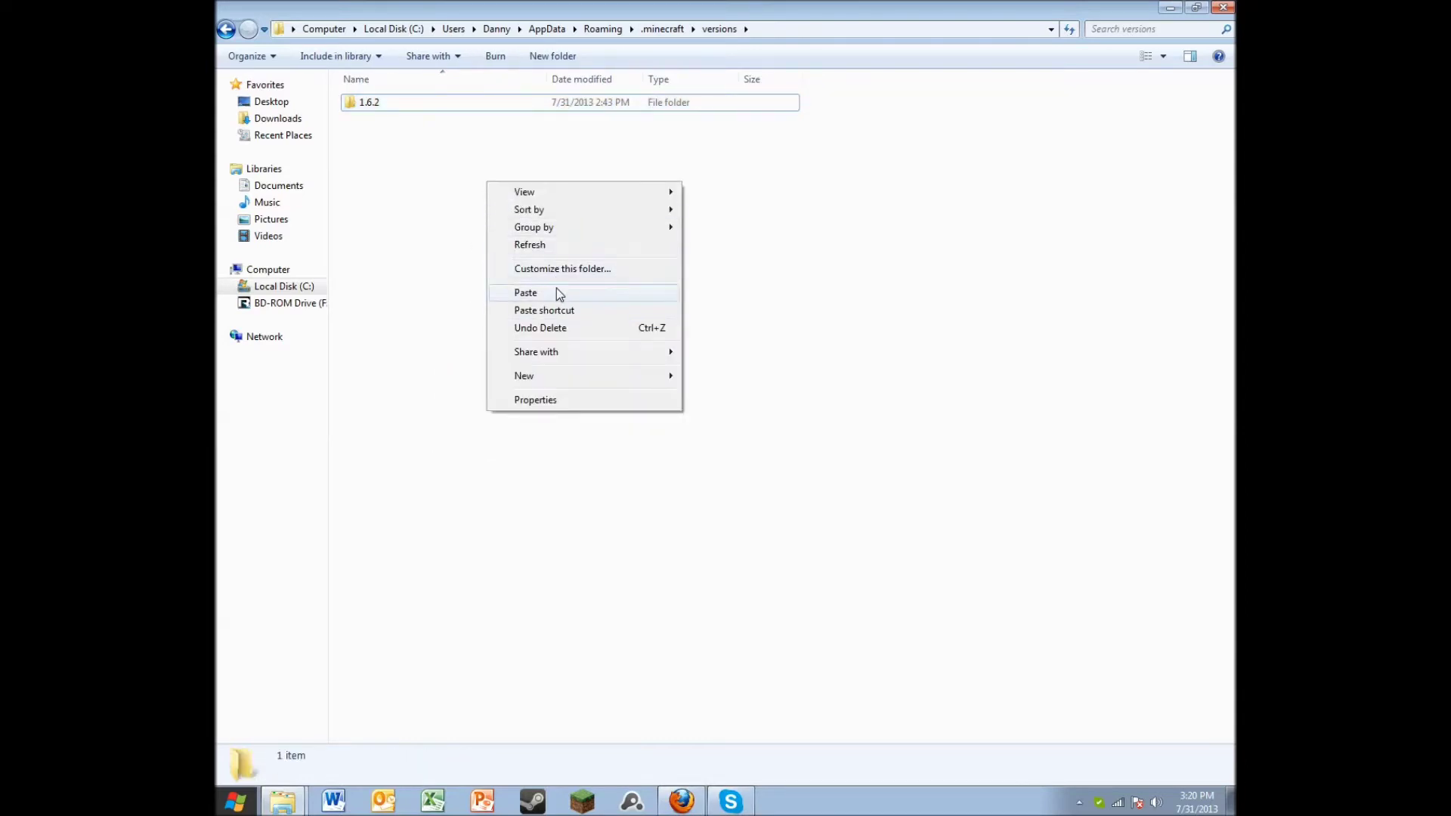
left_click(556, 291)
Rename the '1.6.2 - Copy' folder to mod.
right_click(485, 124)
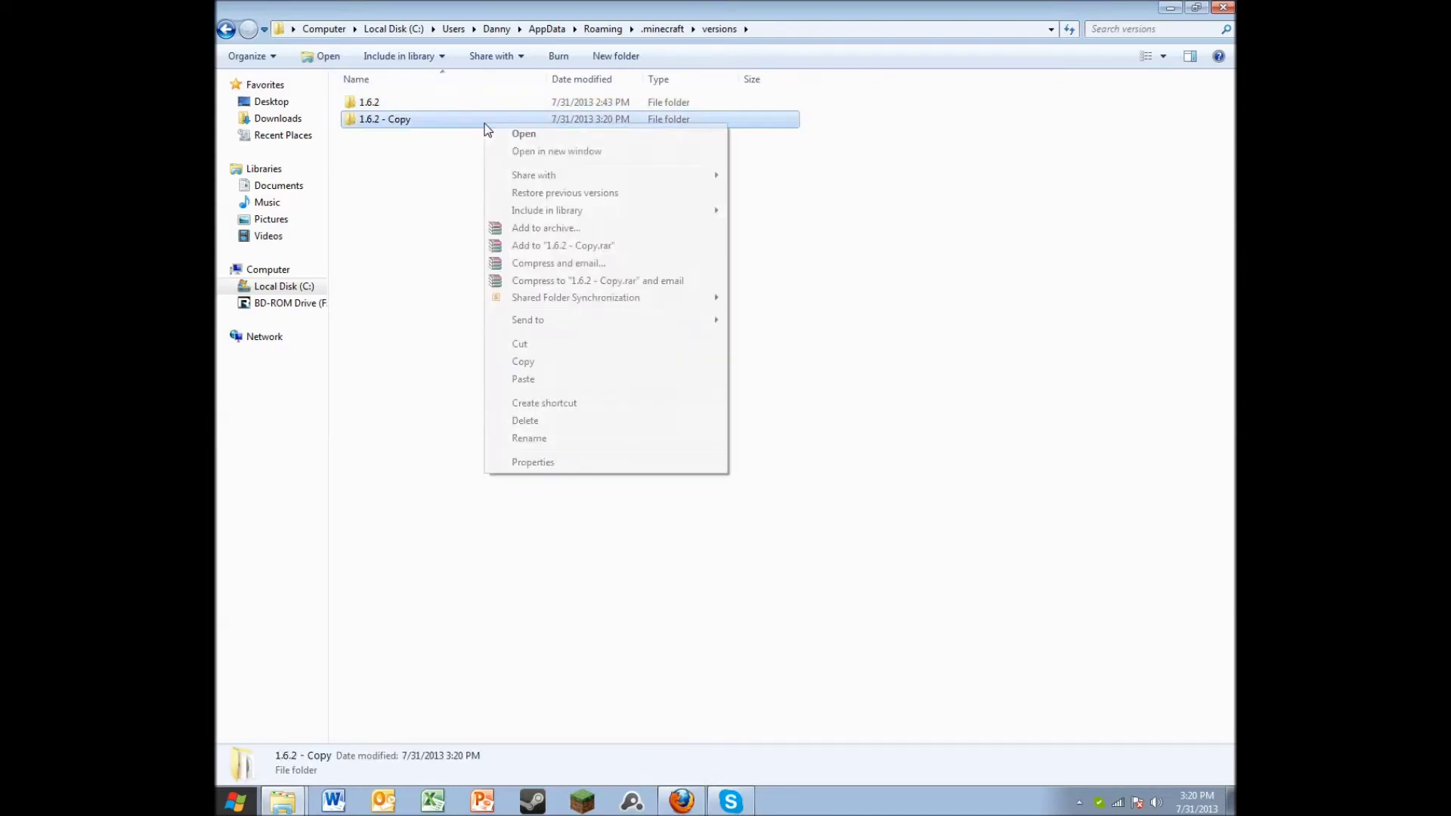
mouse_move(547, 322)
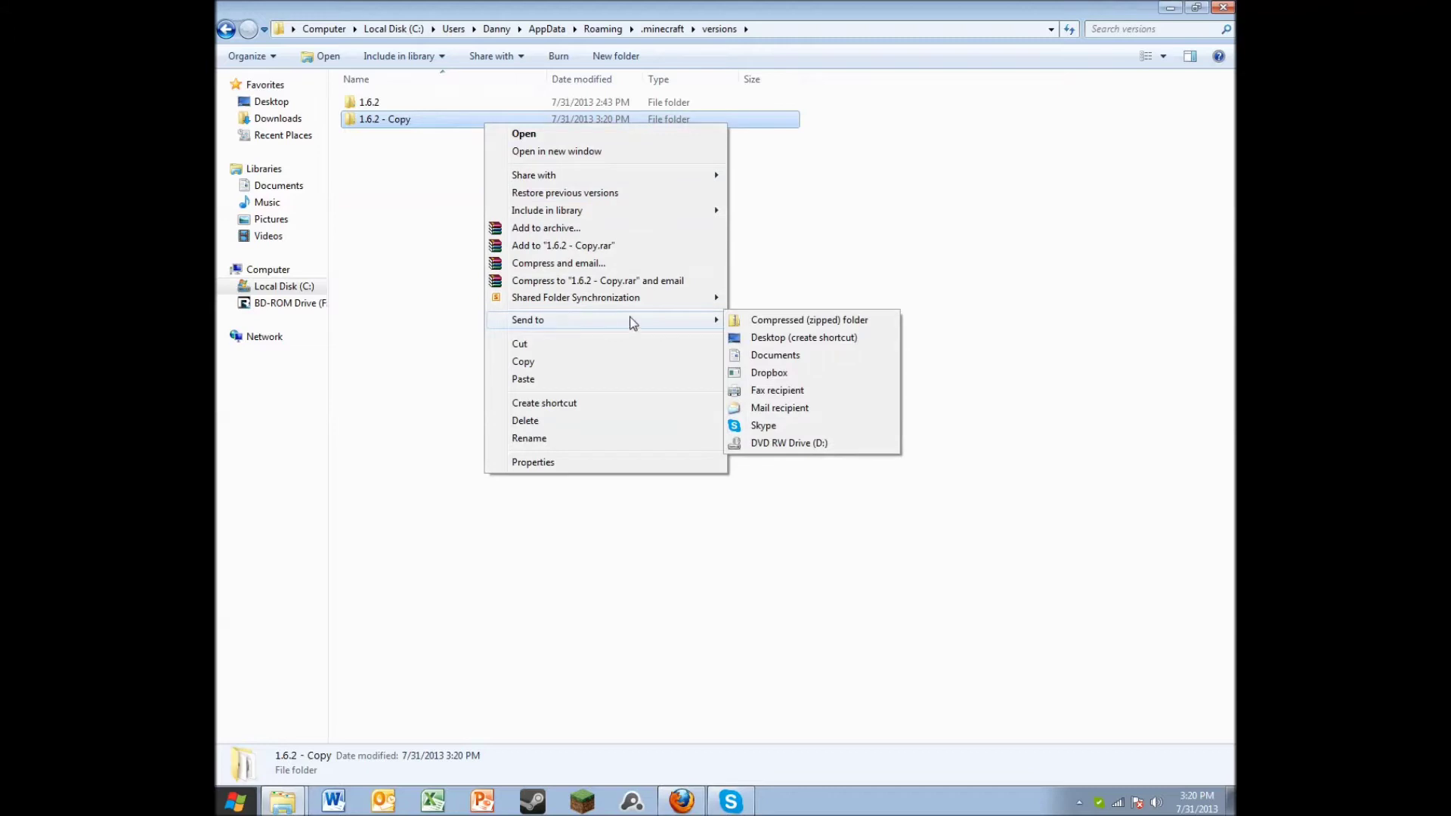
left_click(607, 442)
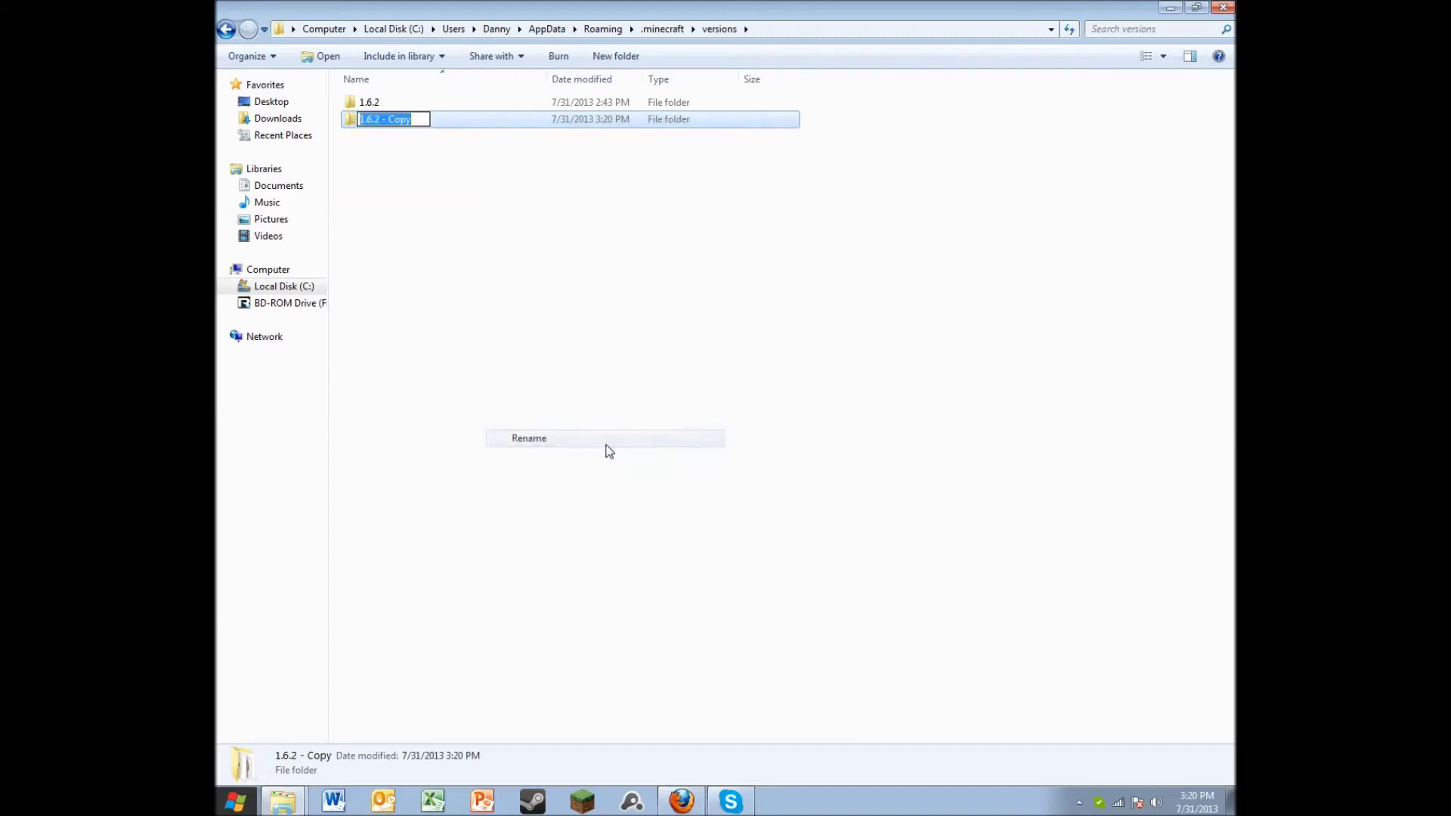
type("mod")
key("Return")
Inside the mod folder, rename the 1.6.2 archive to mod.
double_click(631, 121)
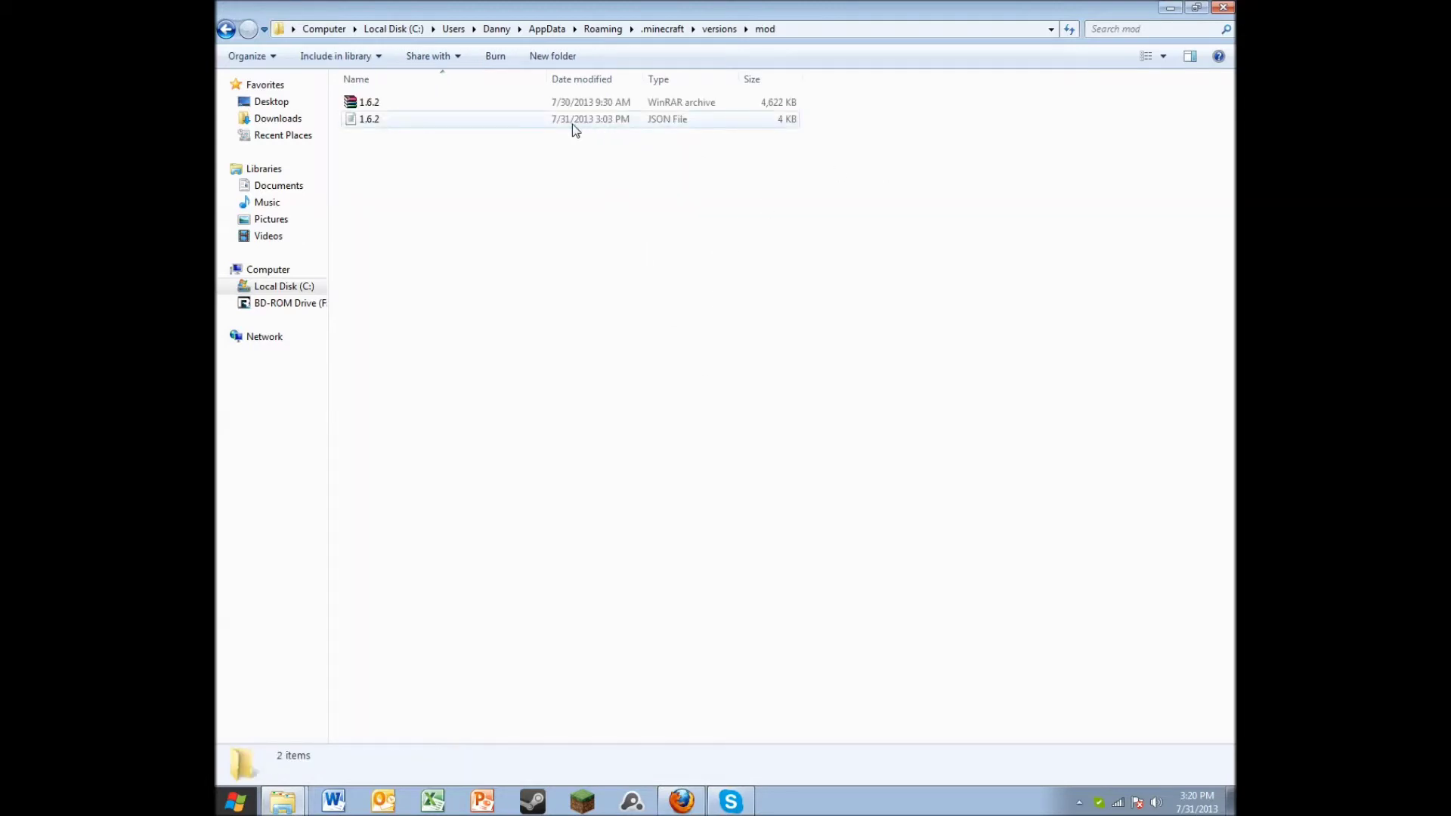
left_click(563, 106)
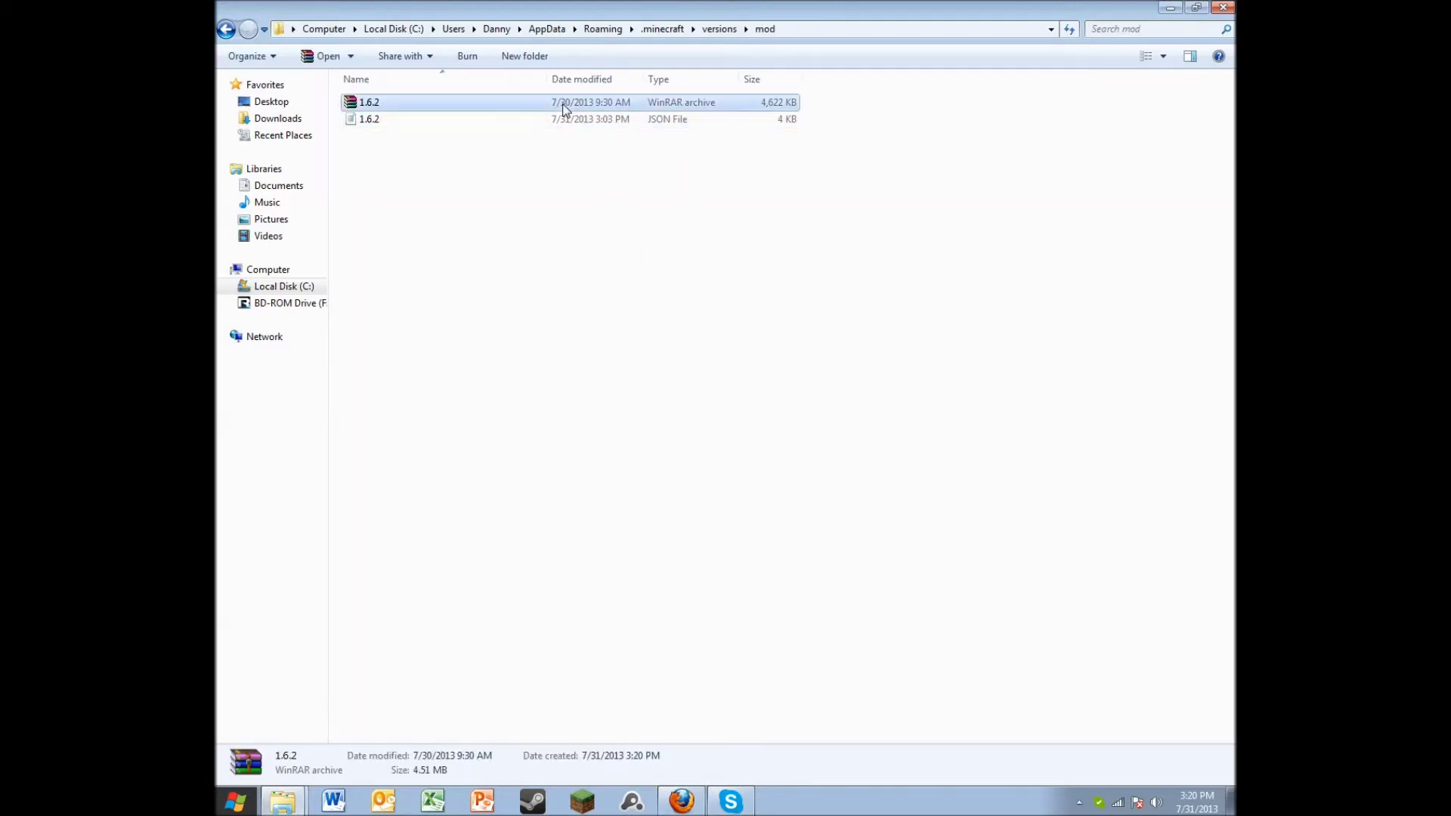
left_click(225, 30)
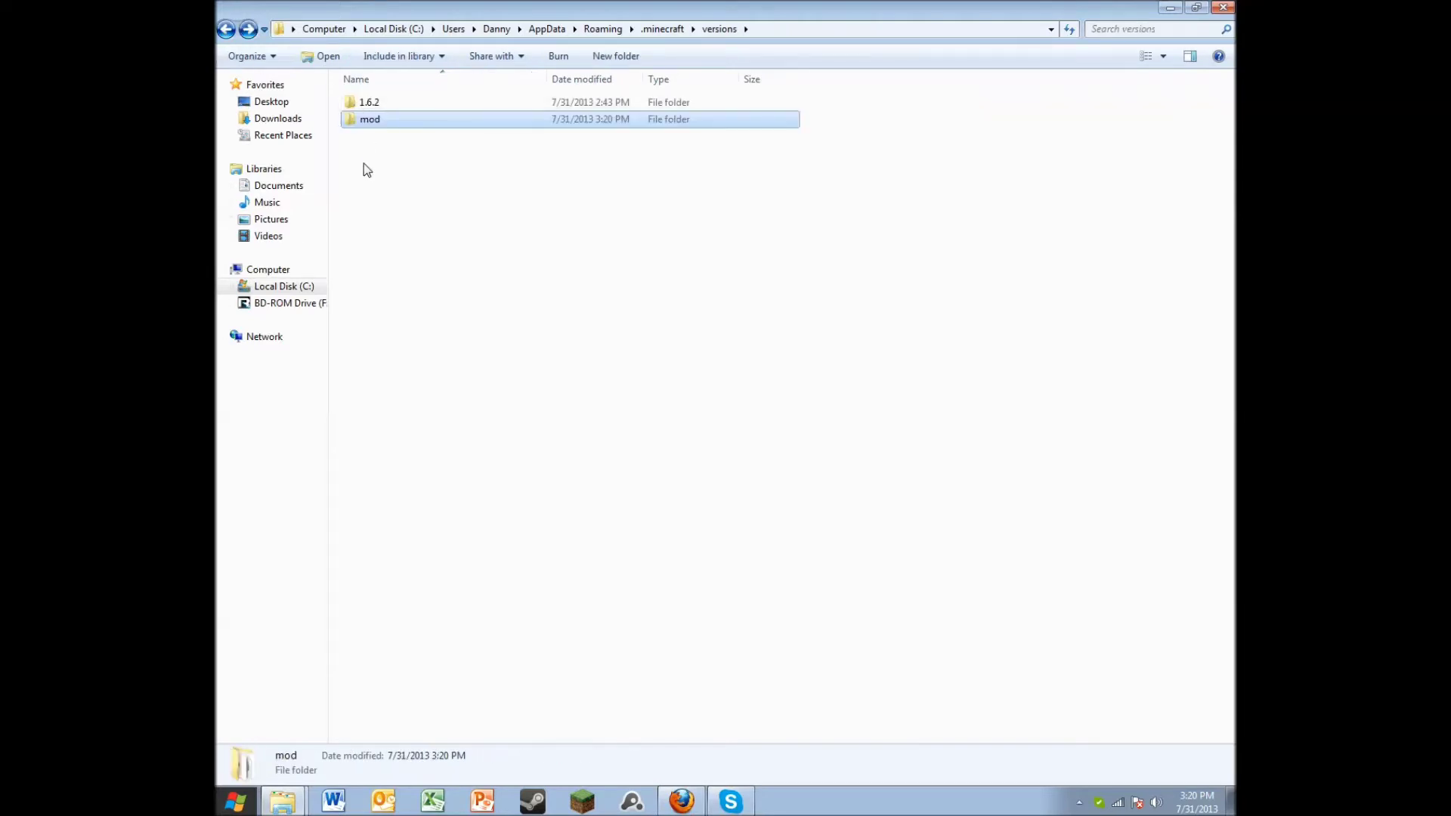
double_click(401, 126)
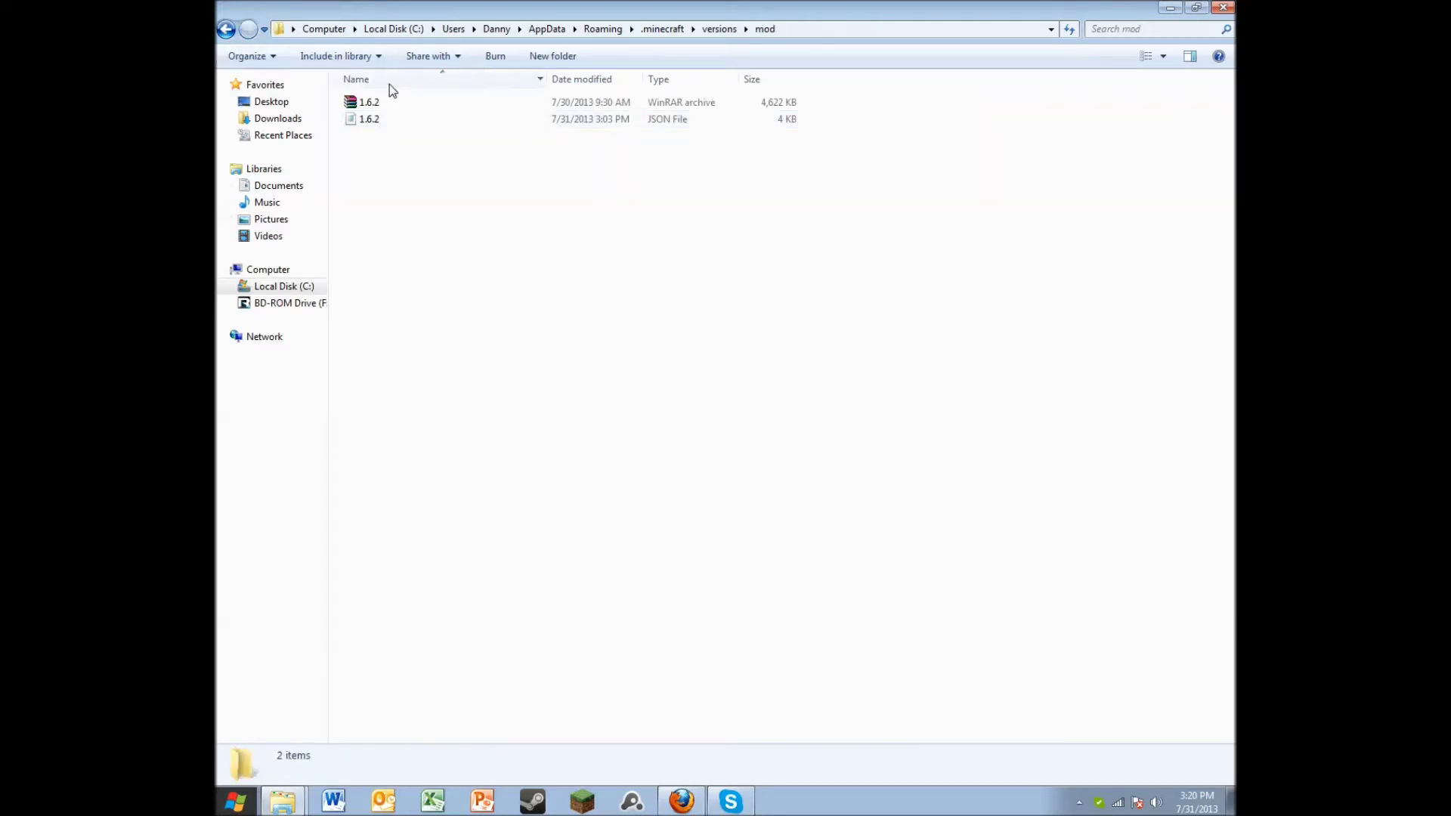
left_click(399, 104)
right_click(396, 101)
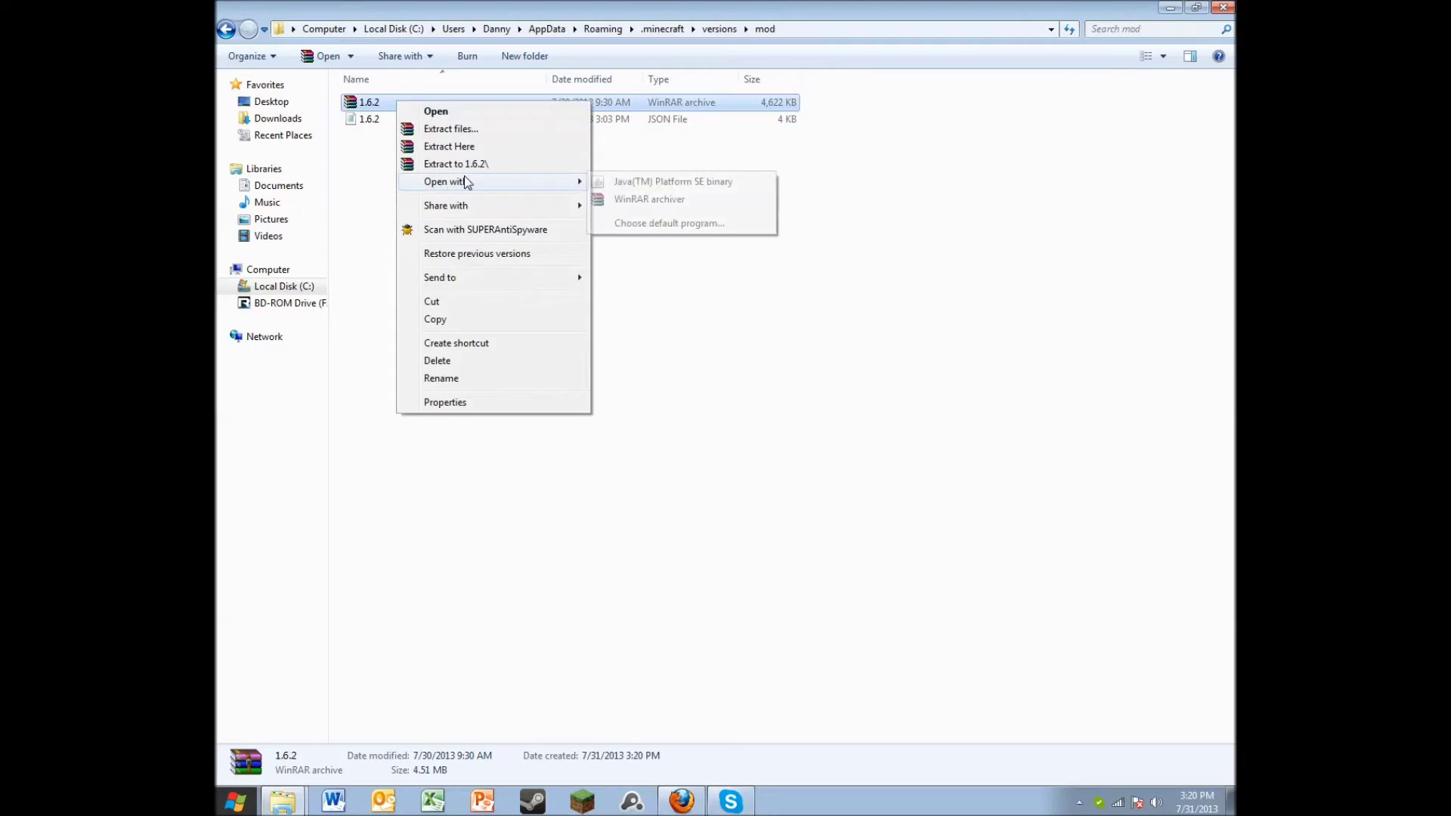
left_click(441, 378)
type("mod")
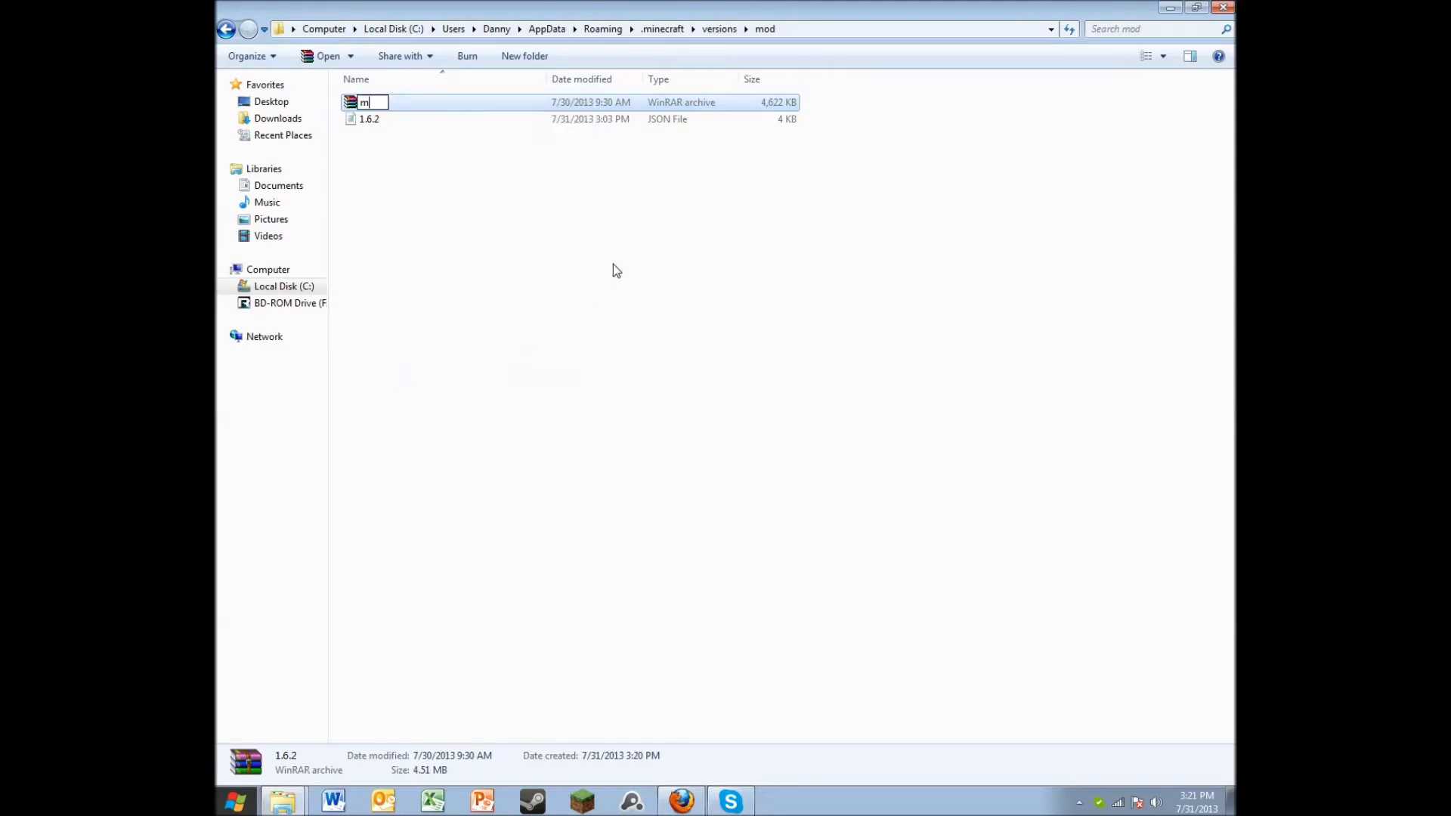
key("Return")
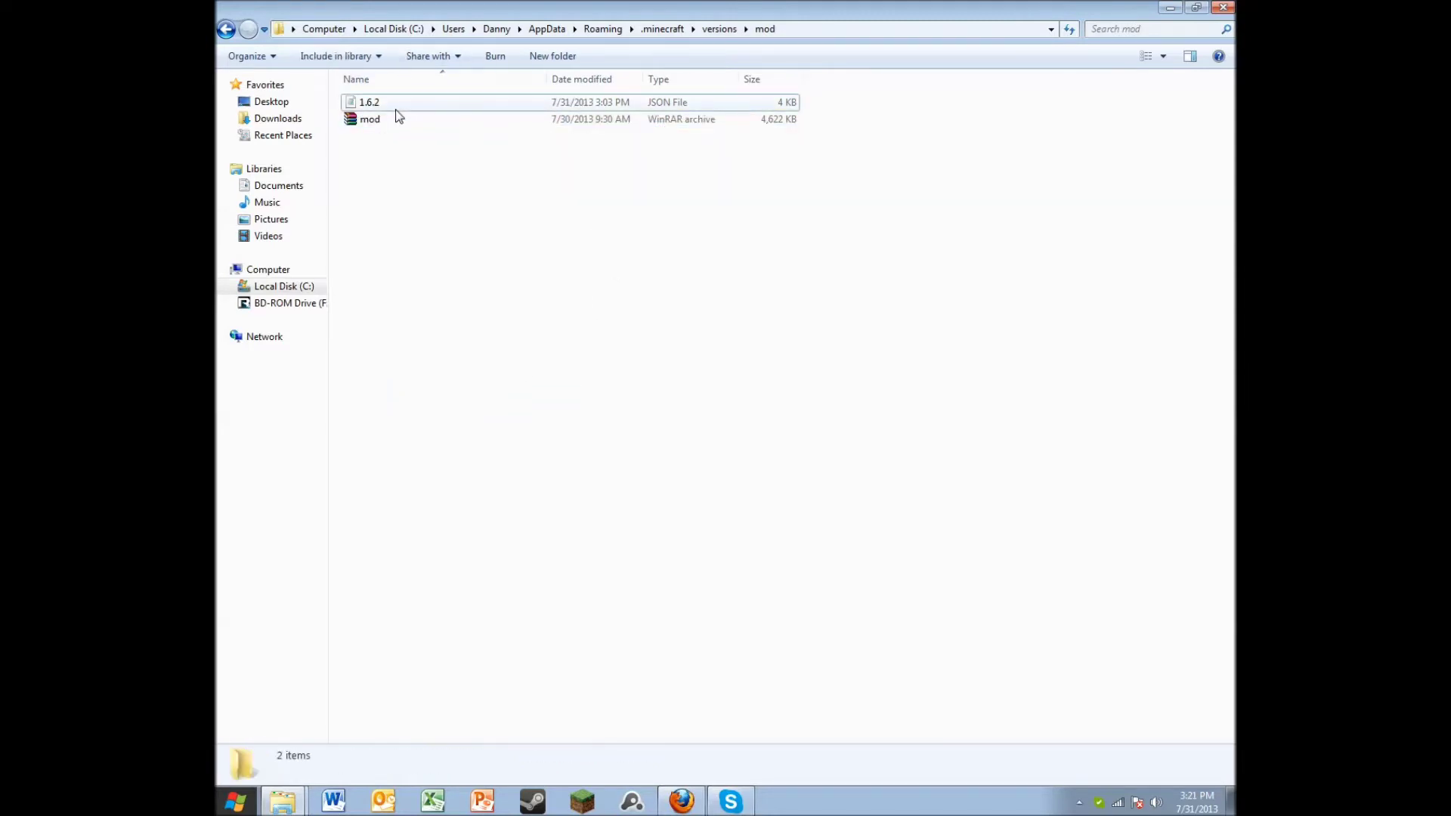
Rename the 1.6.2.json file to mod.
right_click(397, 106)
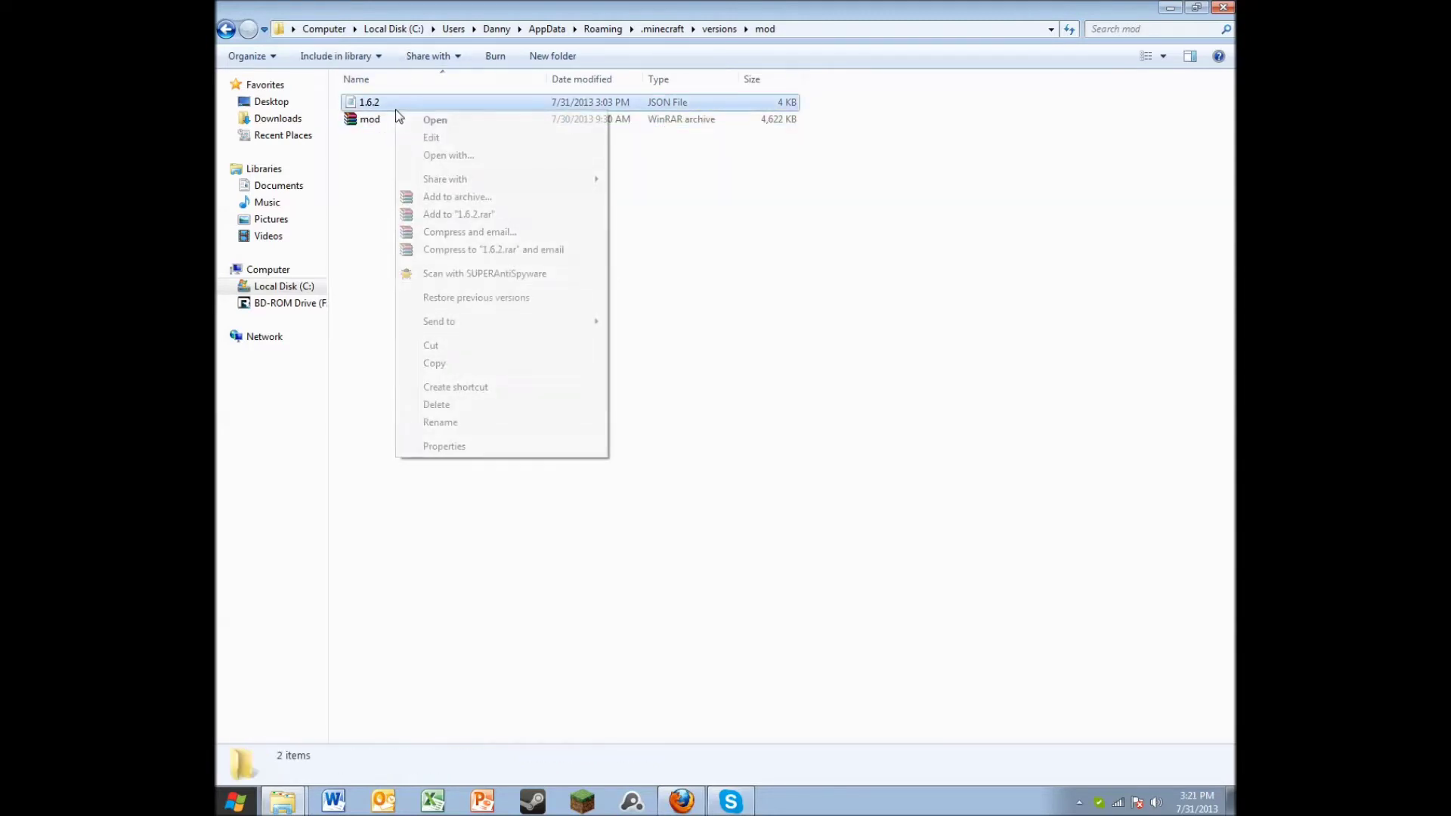
left_click(475, 422)
type("mod")
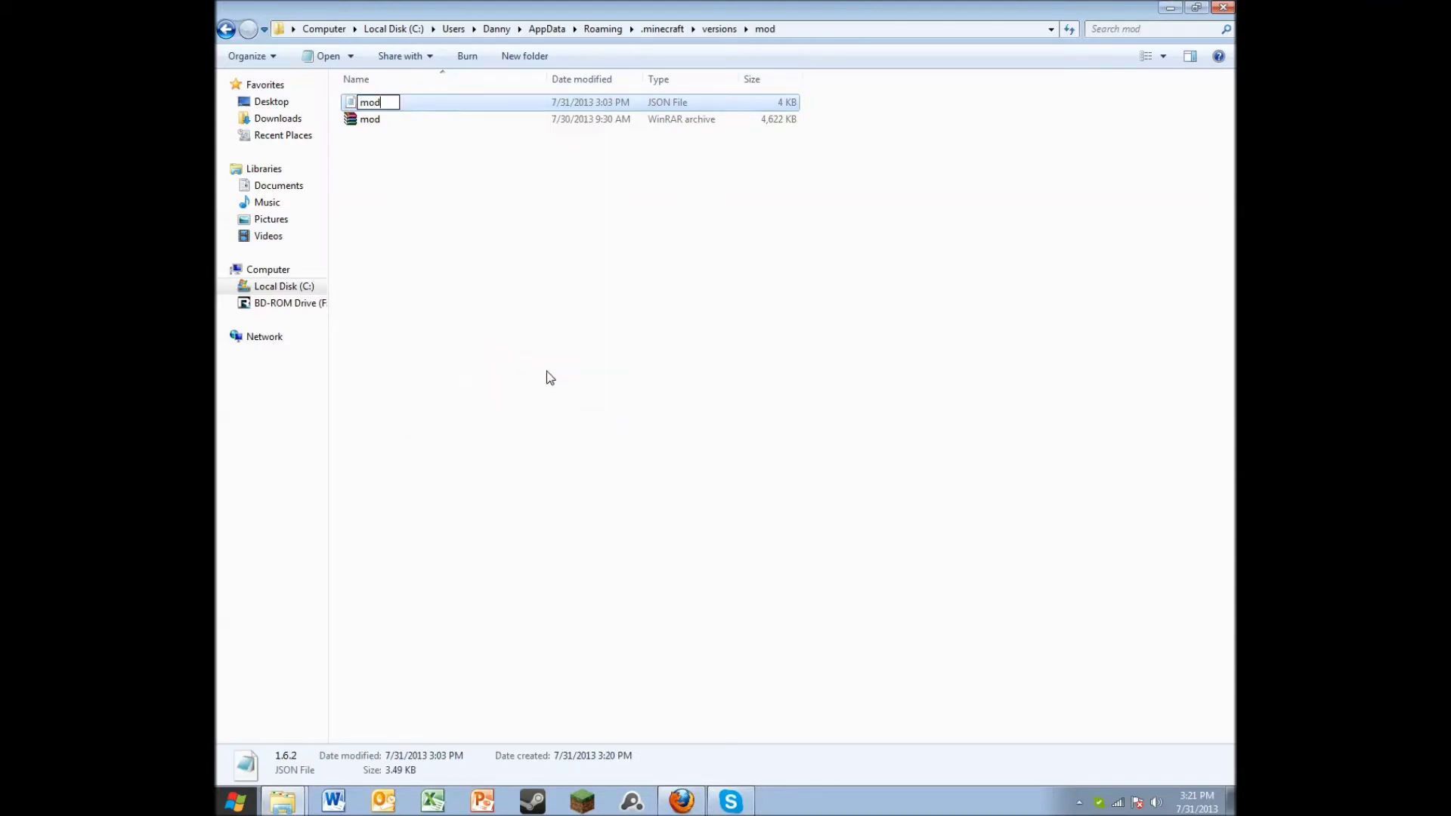
left_click(550, 378)
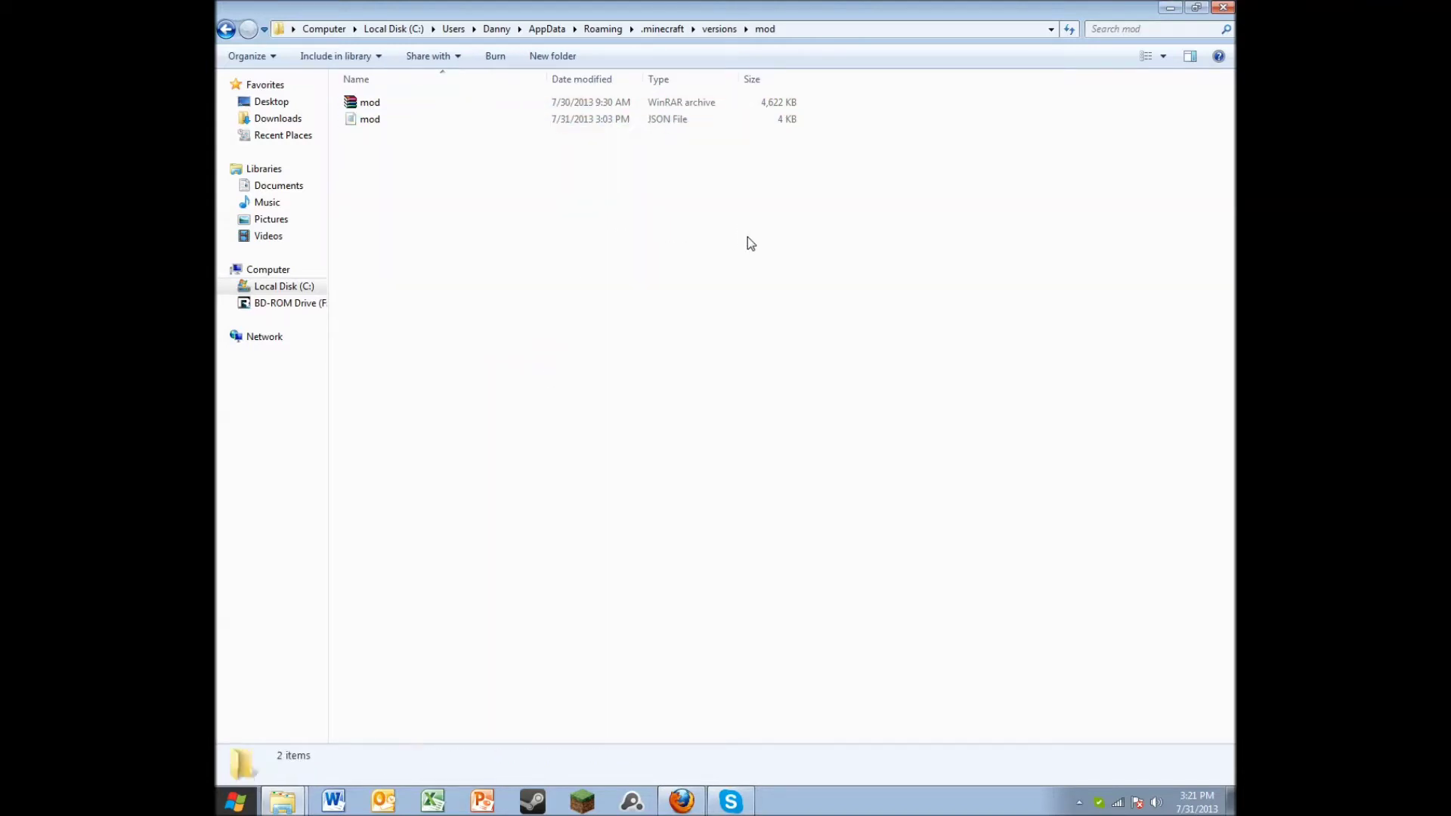
Open mod.json with Notepad.
left_click(464, 120)
right_click(464, 119)
left_click(520, 166)
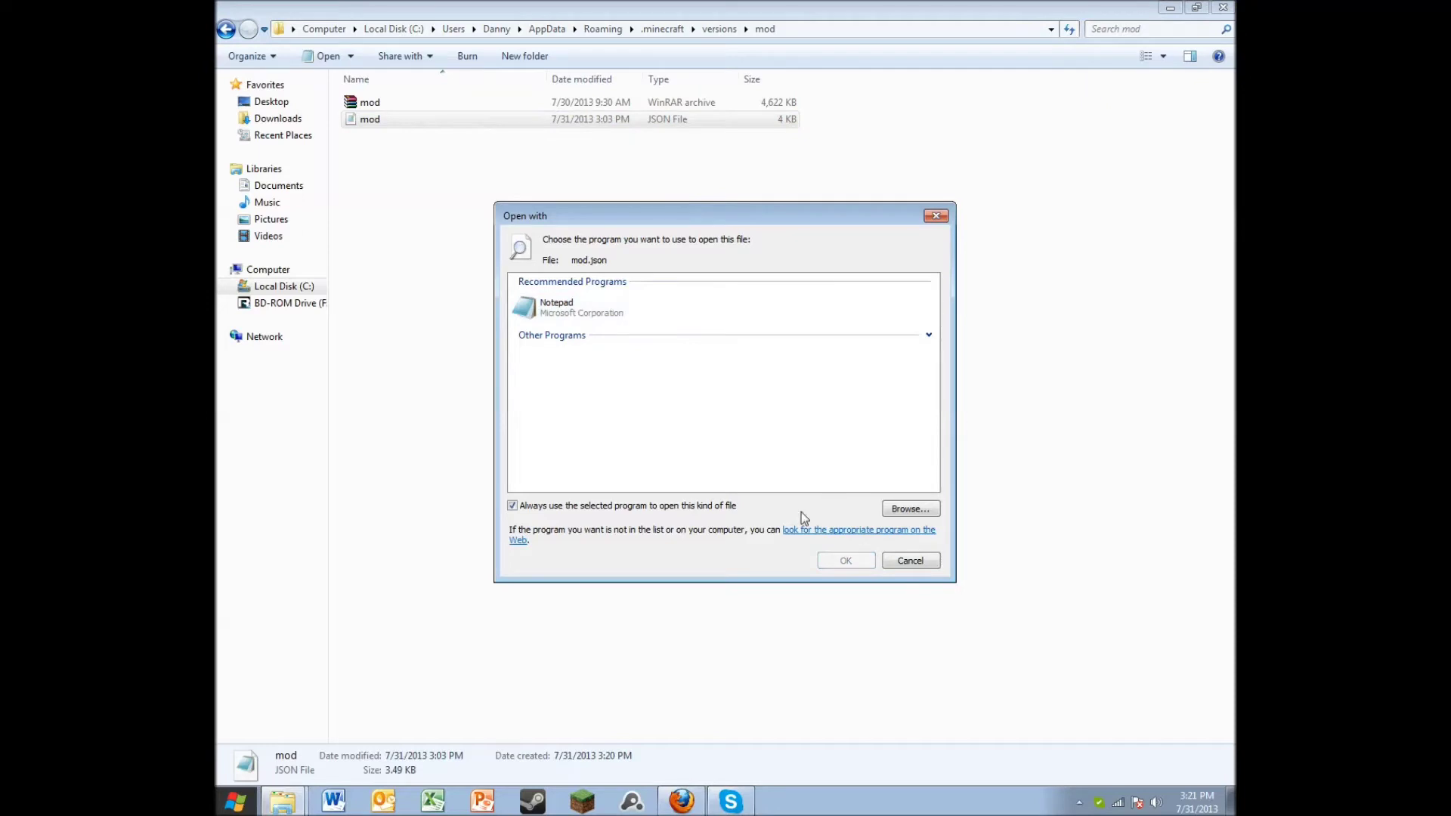
left_click(599, 300)
left_click(846, 560)
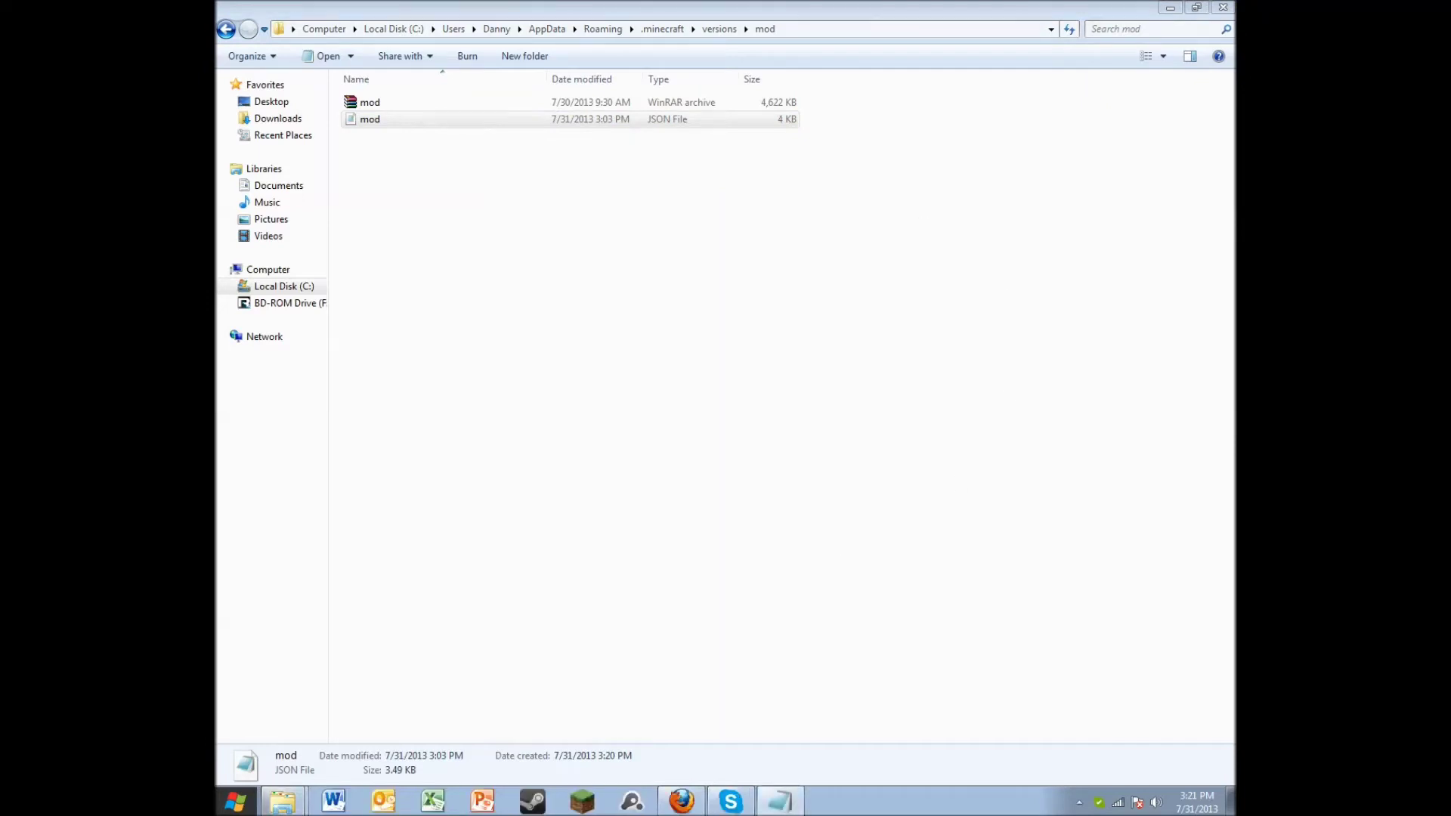
Change the id value in mod.json from 1.6.2 to mod and save it when closing Notepad.
double_click(637, 153)
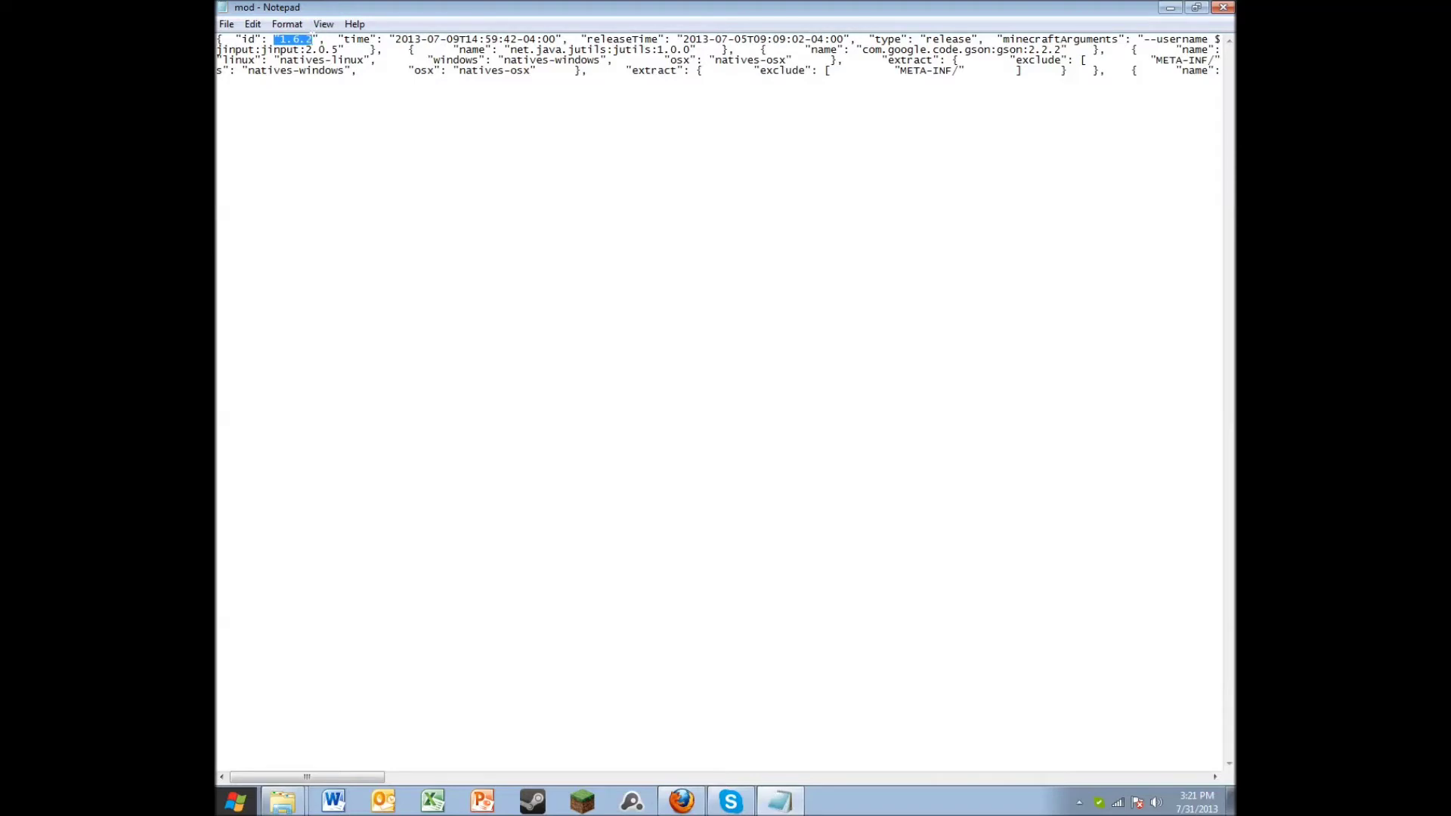
key("shift+Right")
key("shift+Right")
key("BackSpace")
type("mod")
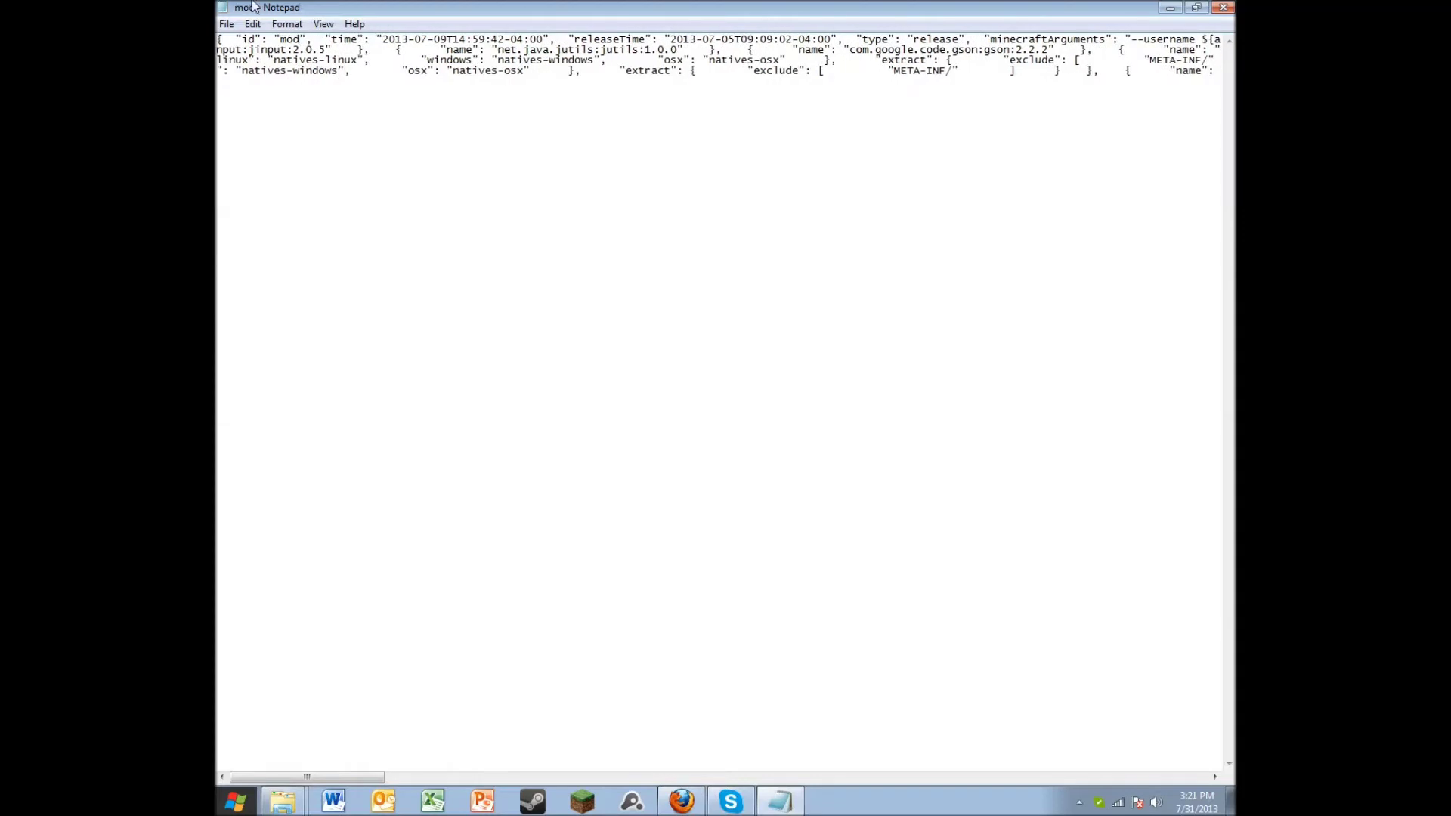
left_click(1223, 7)
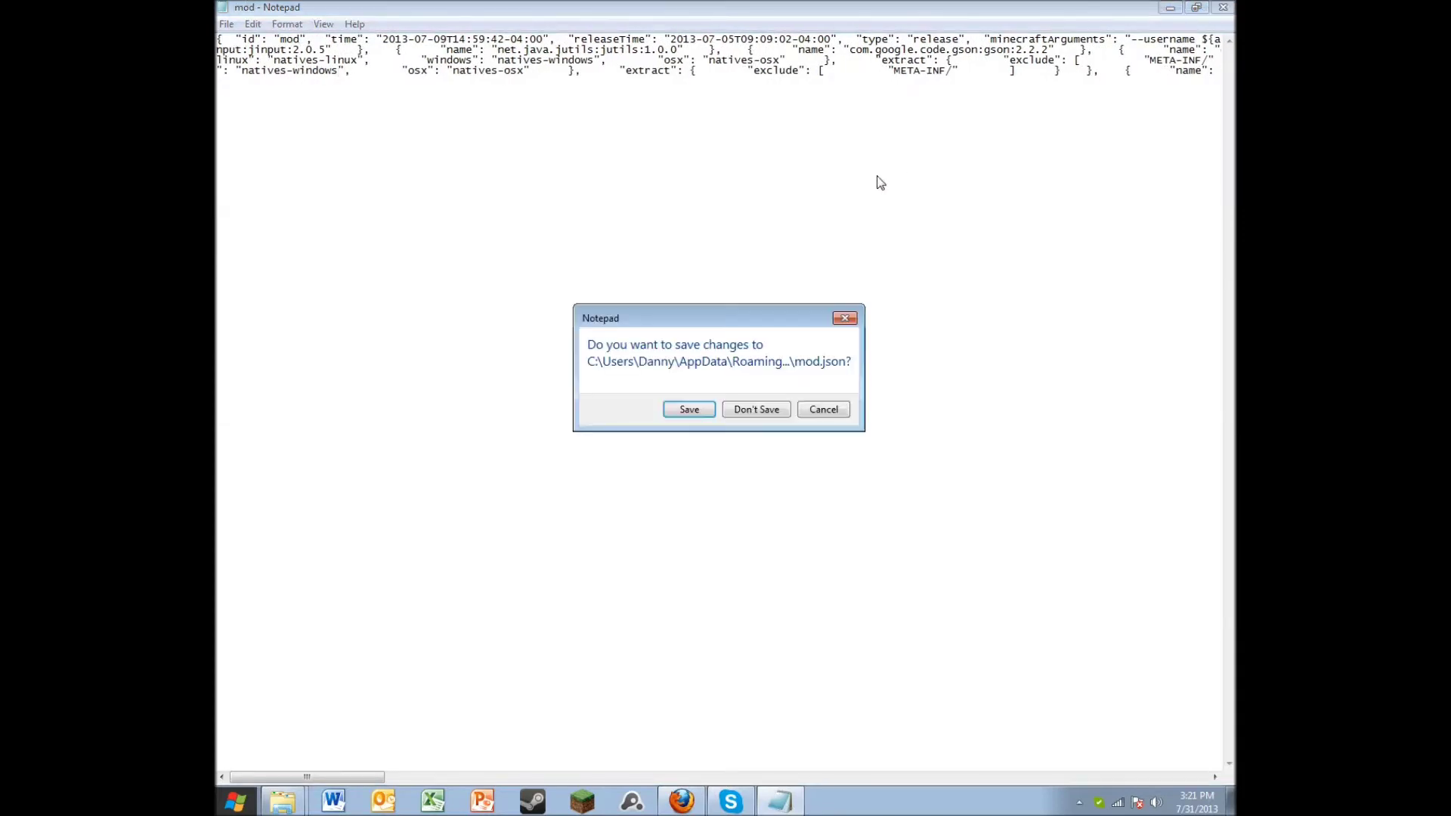
left_click(703, 408)
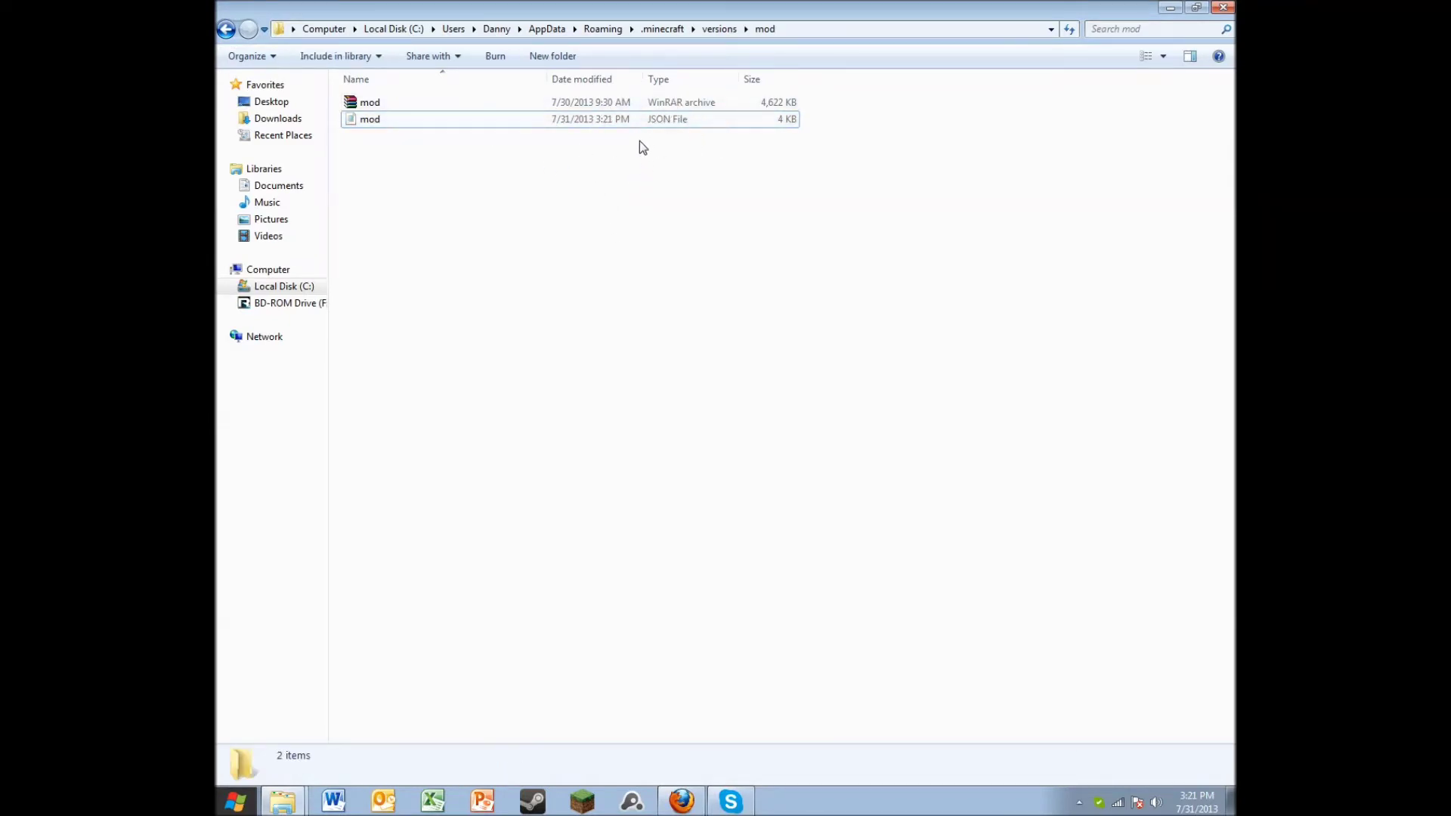
Open the mod archive in WinRAR and dismiss the license reminder.
left_click(641, 106)
double_click(641, 107)
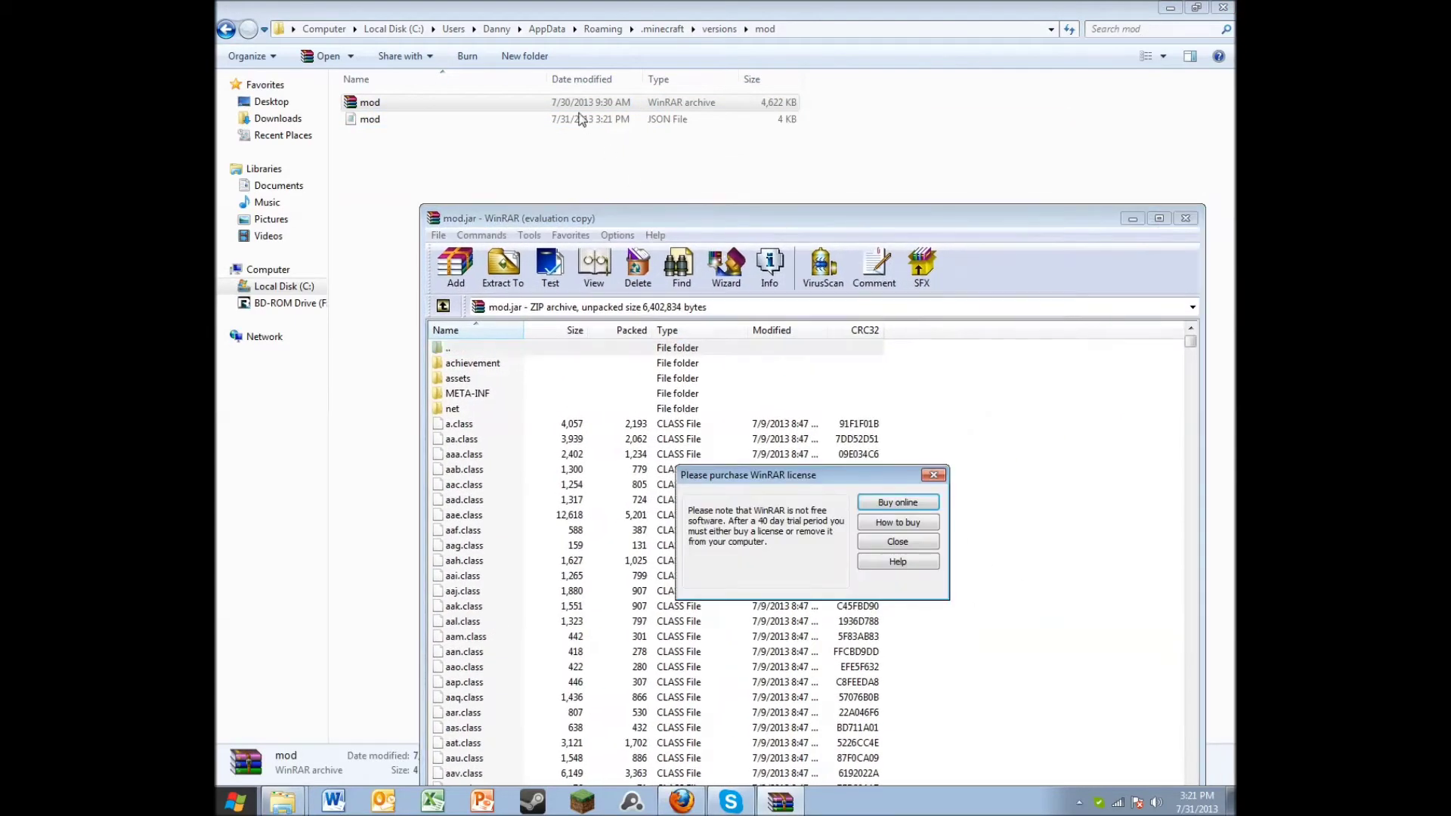
left_click(934, 476)
key("Escape")
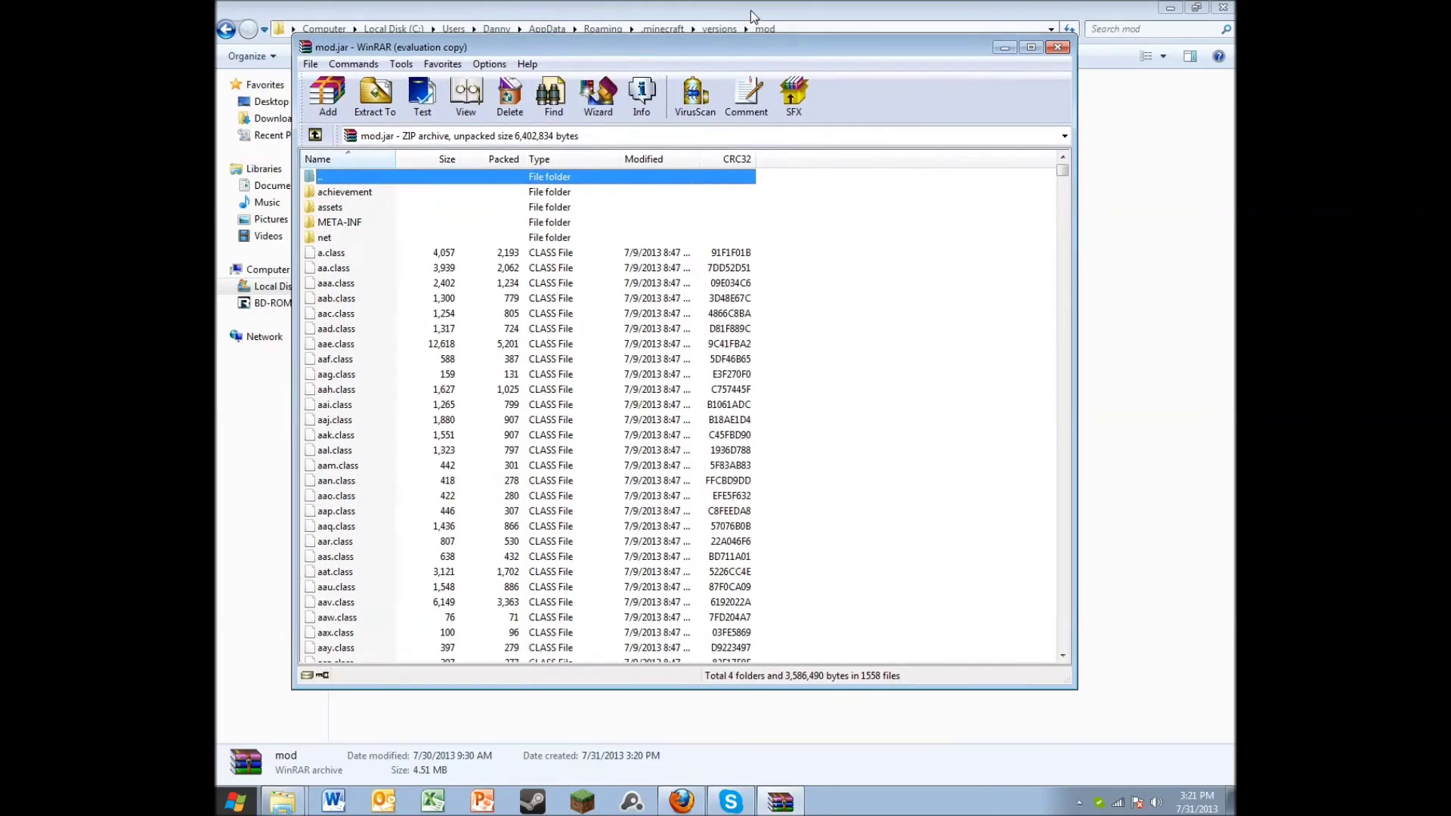
Open ModLoader.zip from the desktop and arrange it beside the mod.jar window.
left_click_drag(1040, 20, 960, 378)
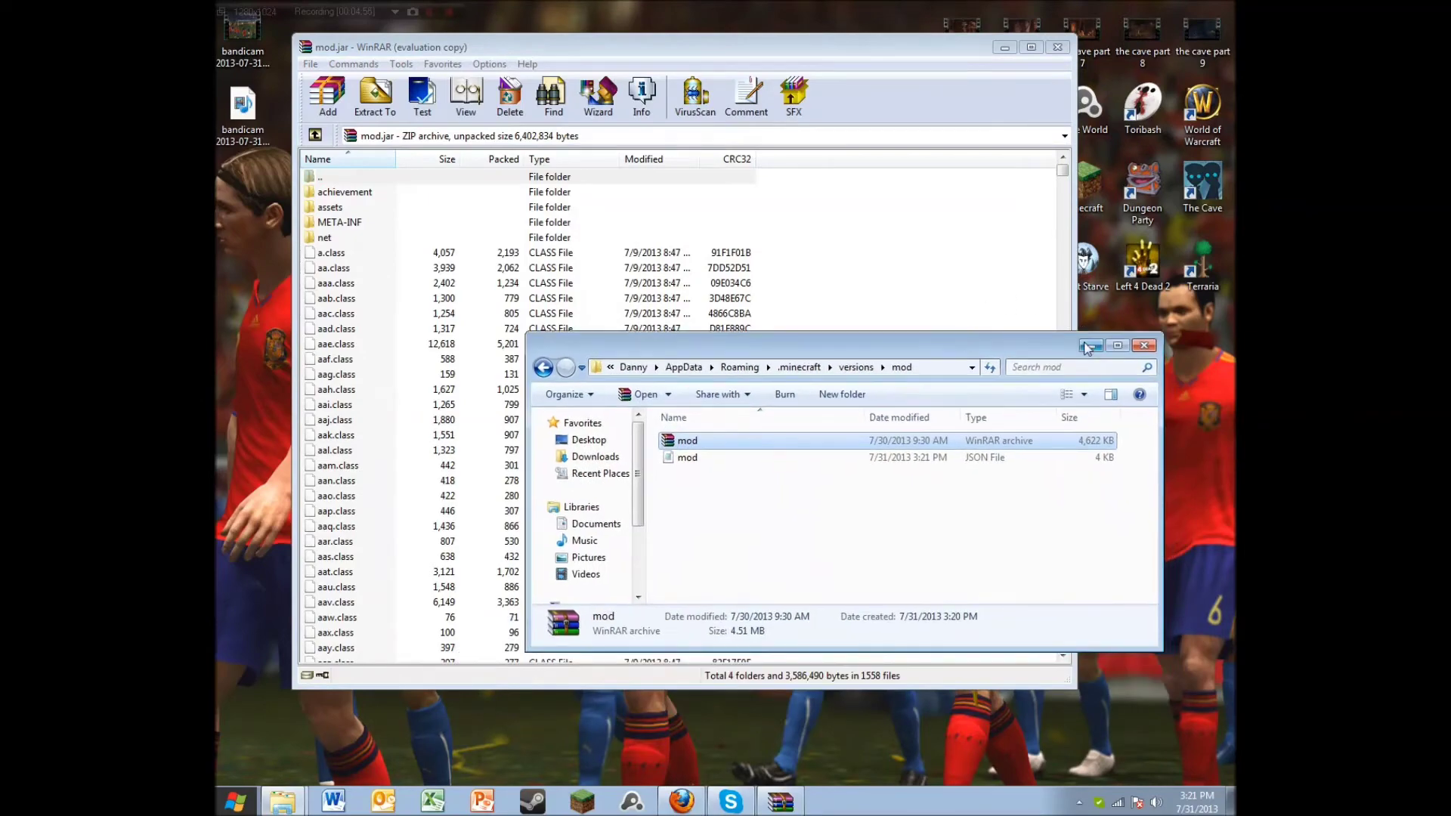
left_click(1098, 365)
left_click_drag(832, 58, 218, 363)
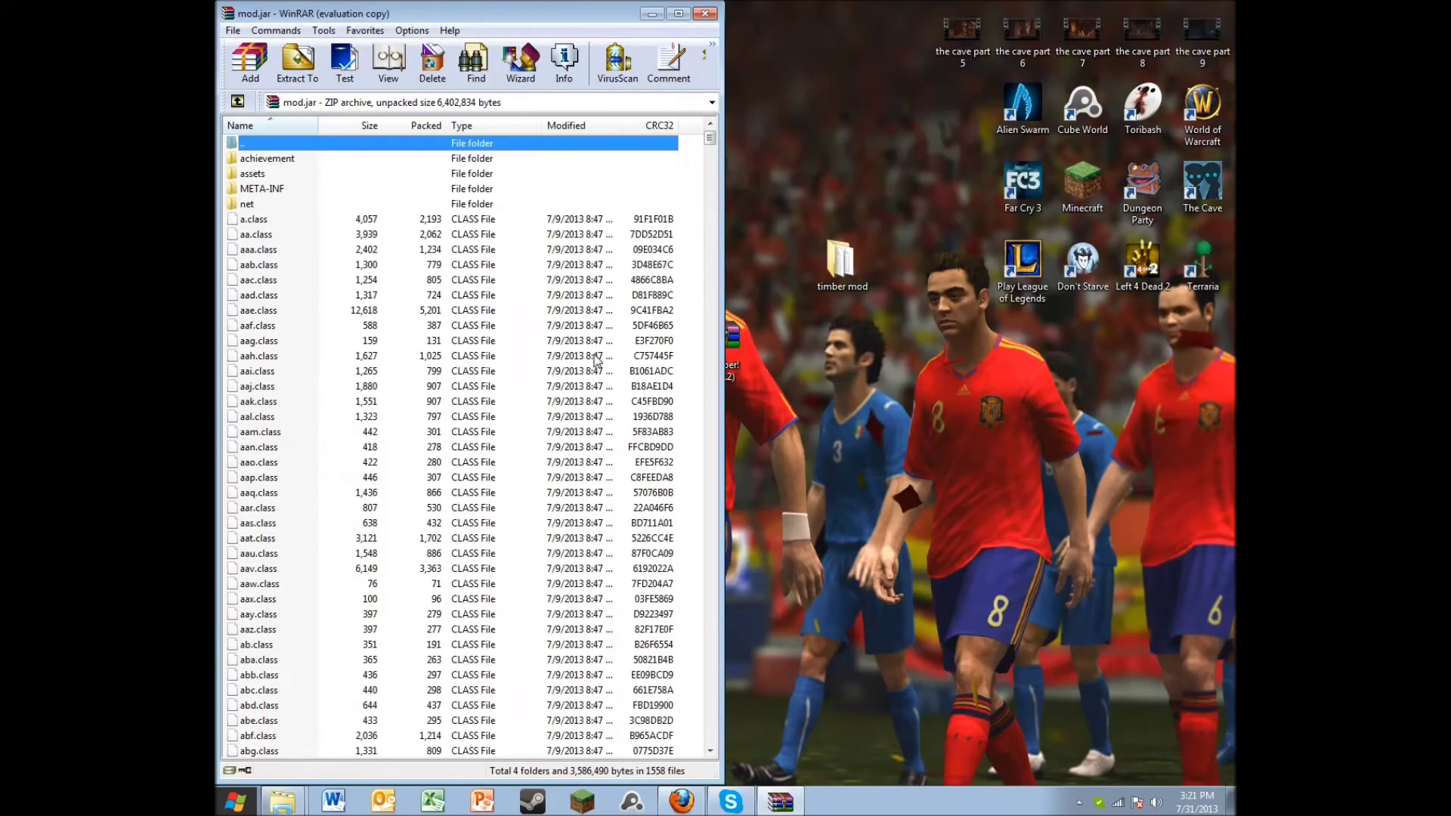
left_click_drag(602, 27, 885, 476)
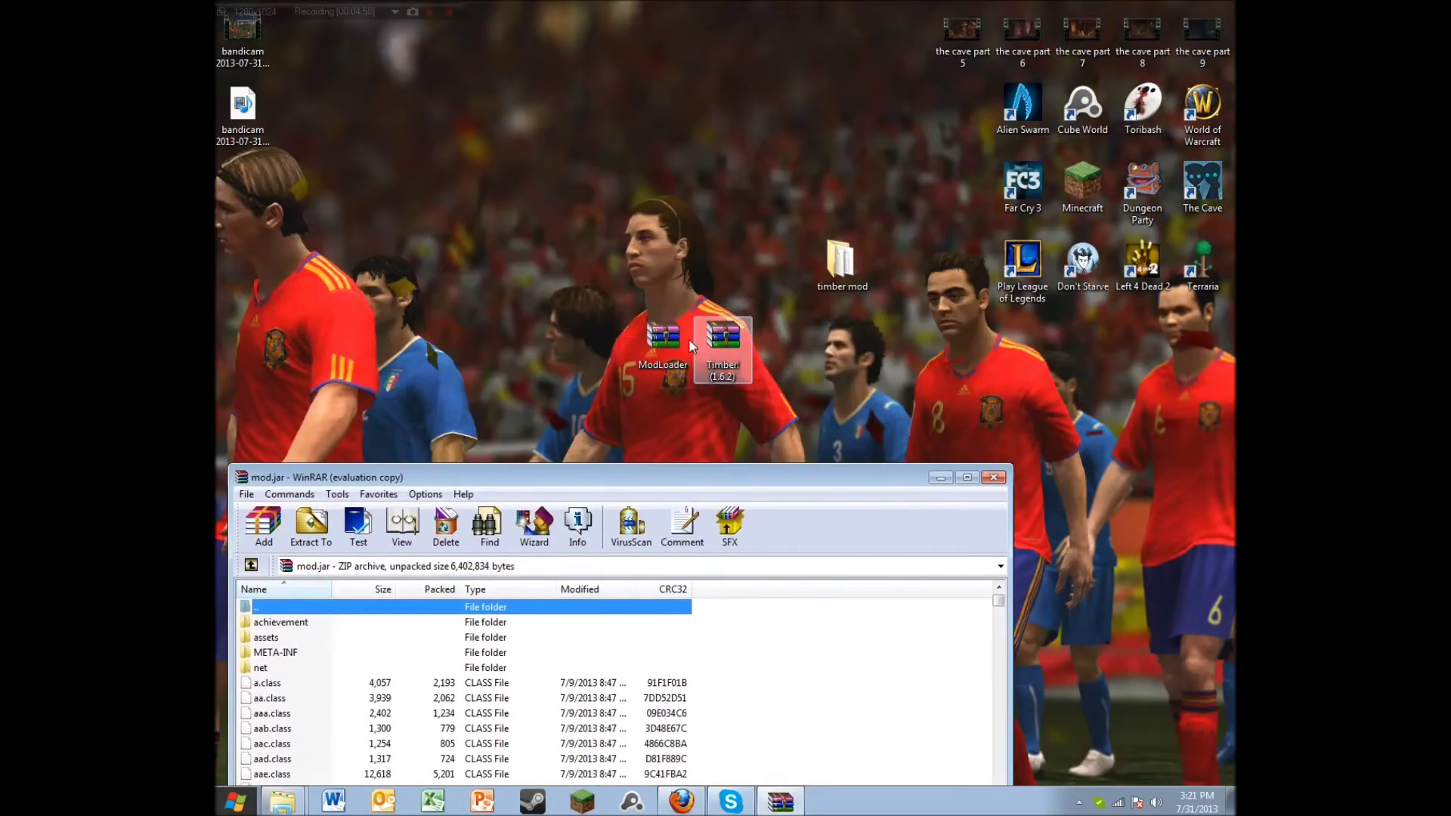
double_click(664, 337)
left_click_drag(831, 64, 1215, 157)
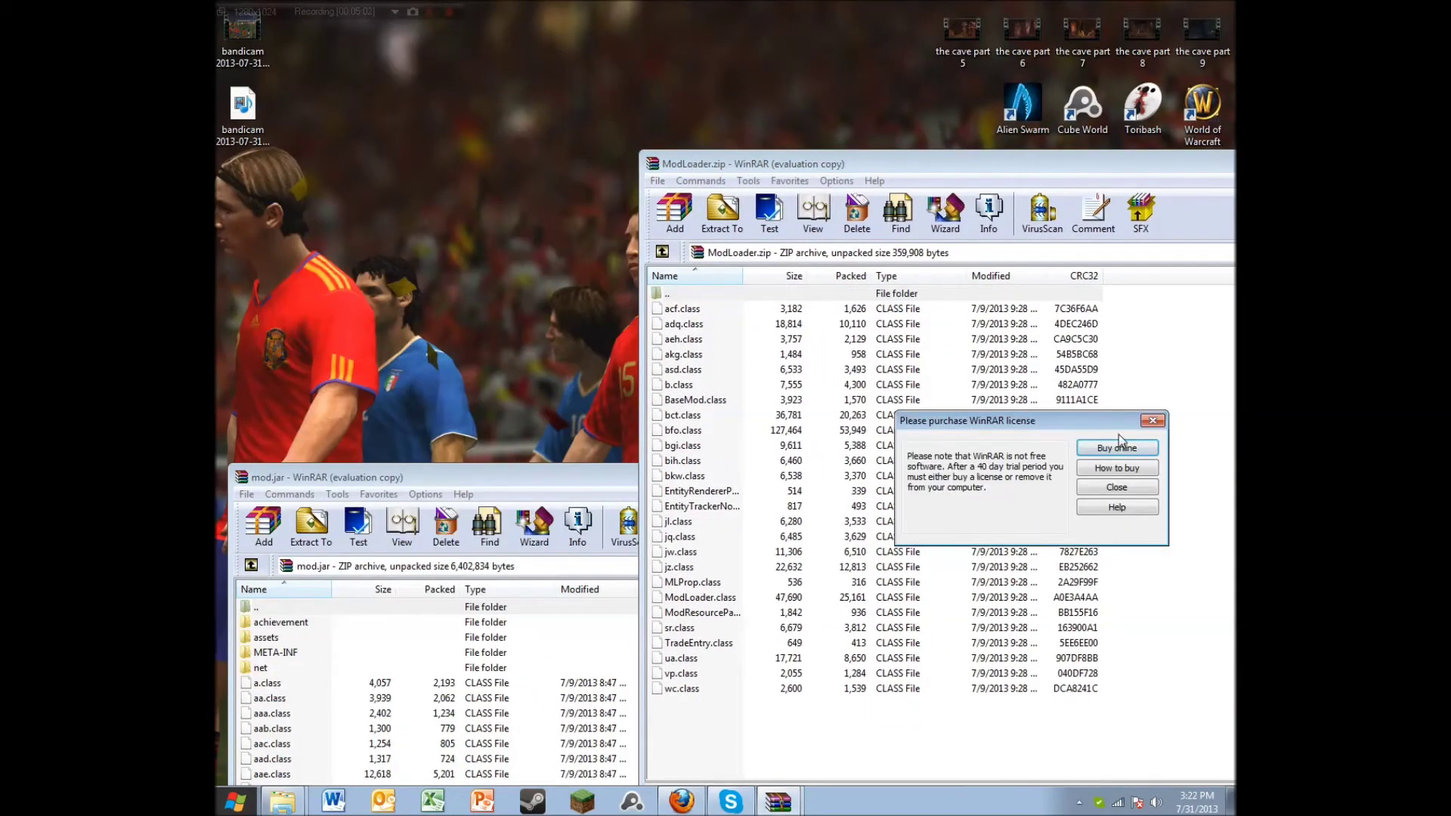
left_click(1153, 421)
left_click_drag(772, 53, 1160, 182)
left_click_drag(514, 465, 514, 55)
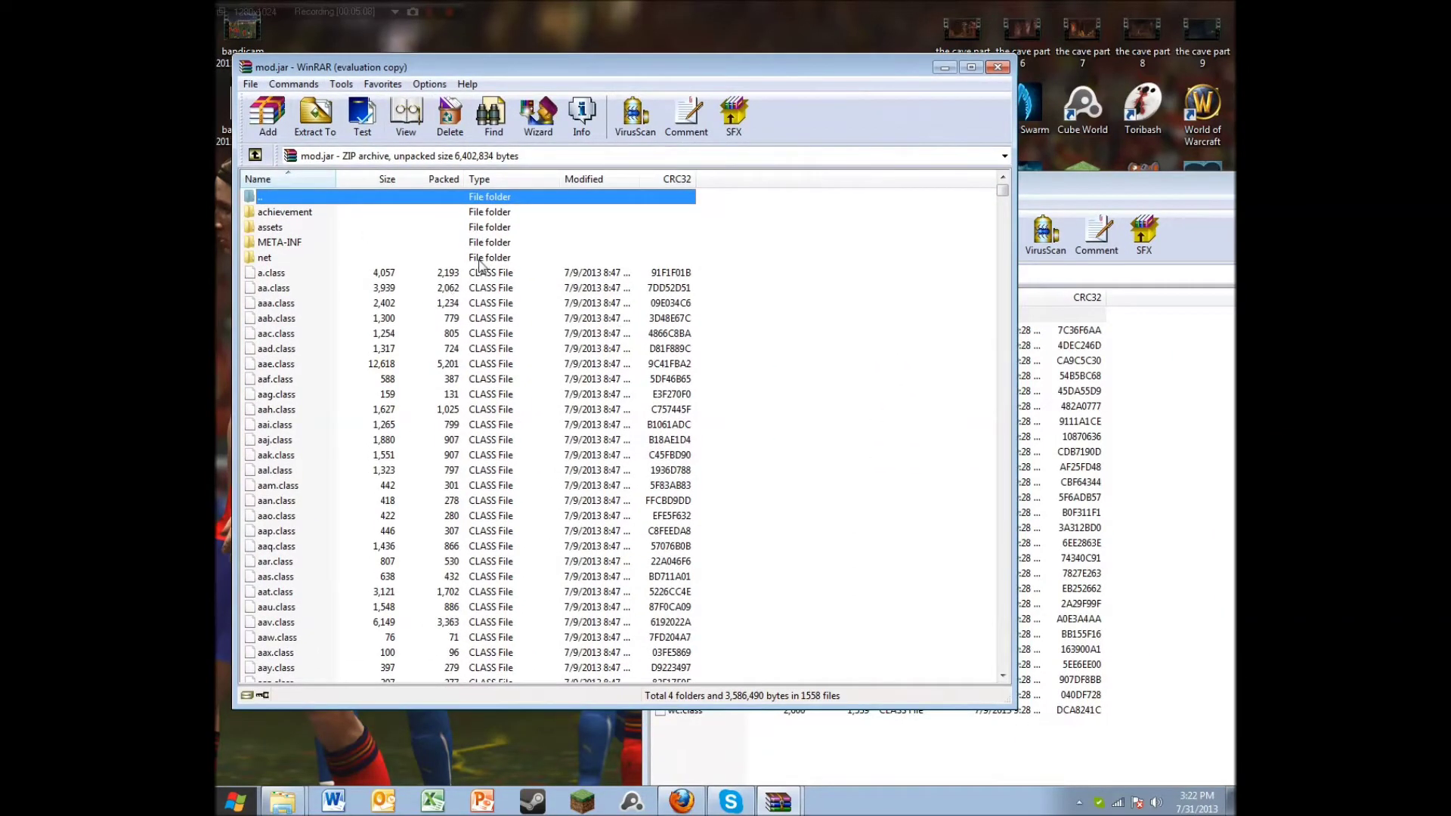
left_click(502, 242)
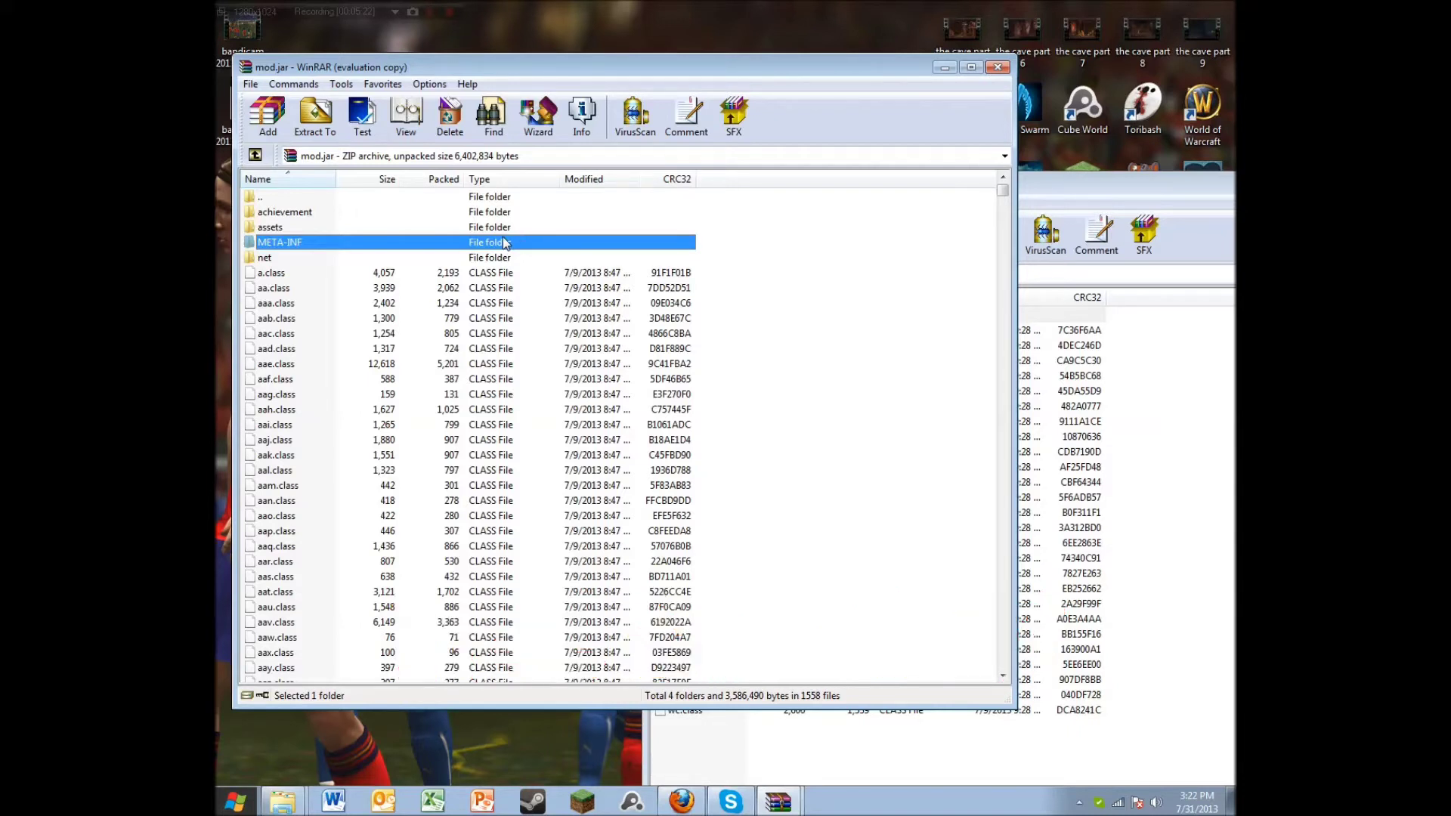
Delete the META-INF folder from mod.jar.
right_click(504, 242)
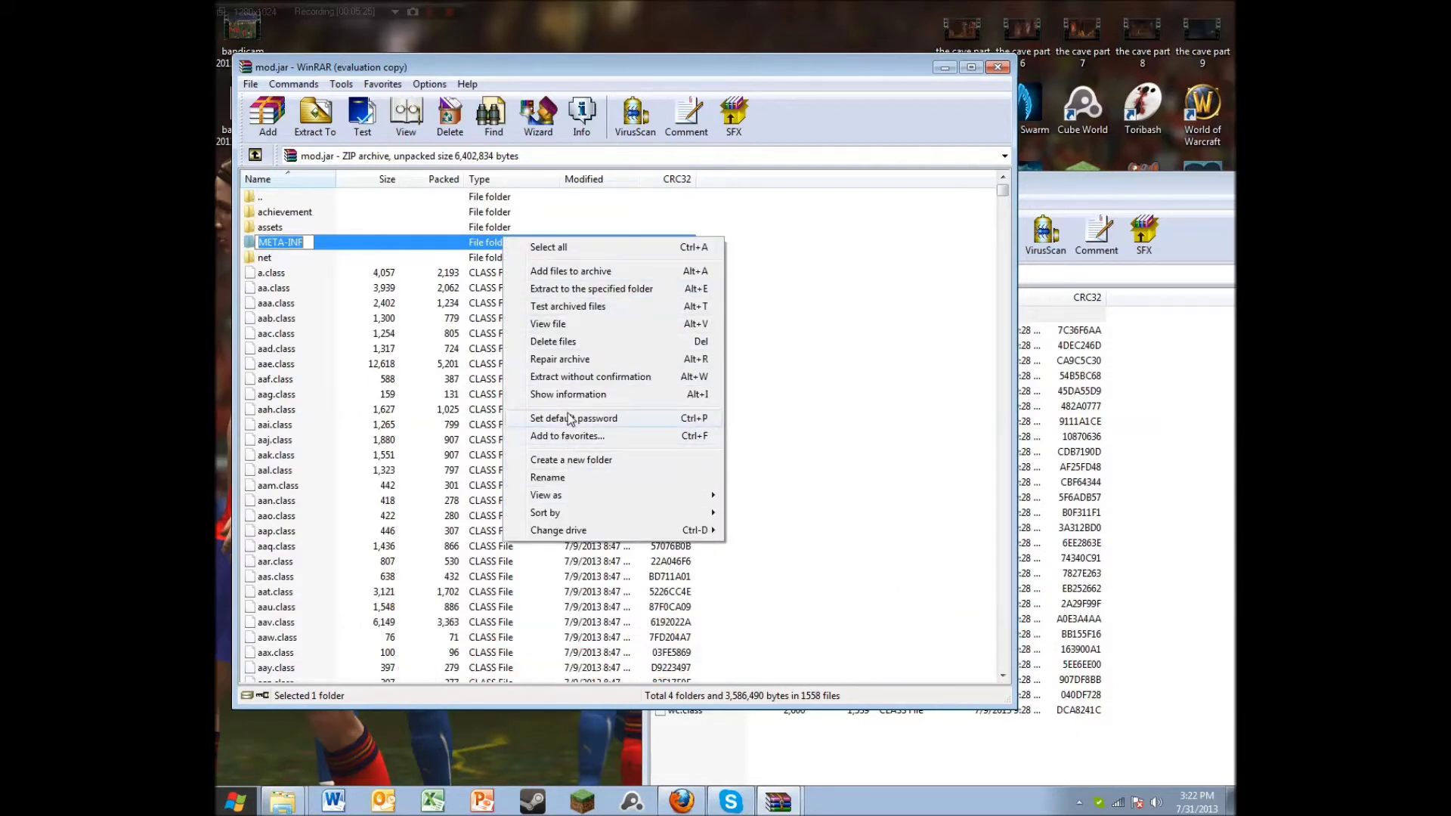
left_click(430, 243)
key("Delete")
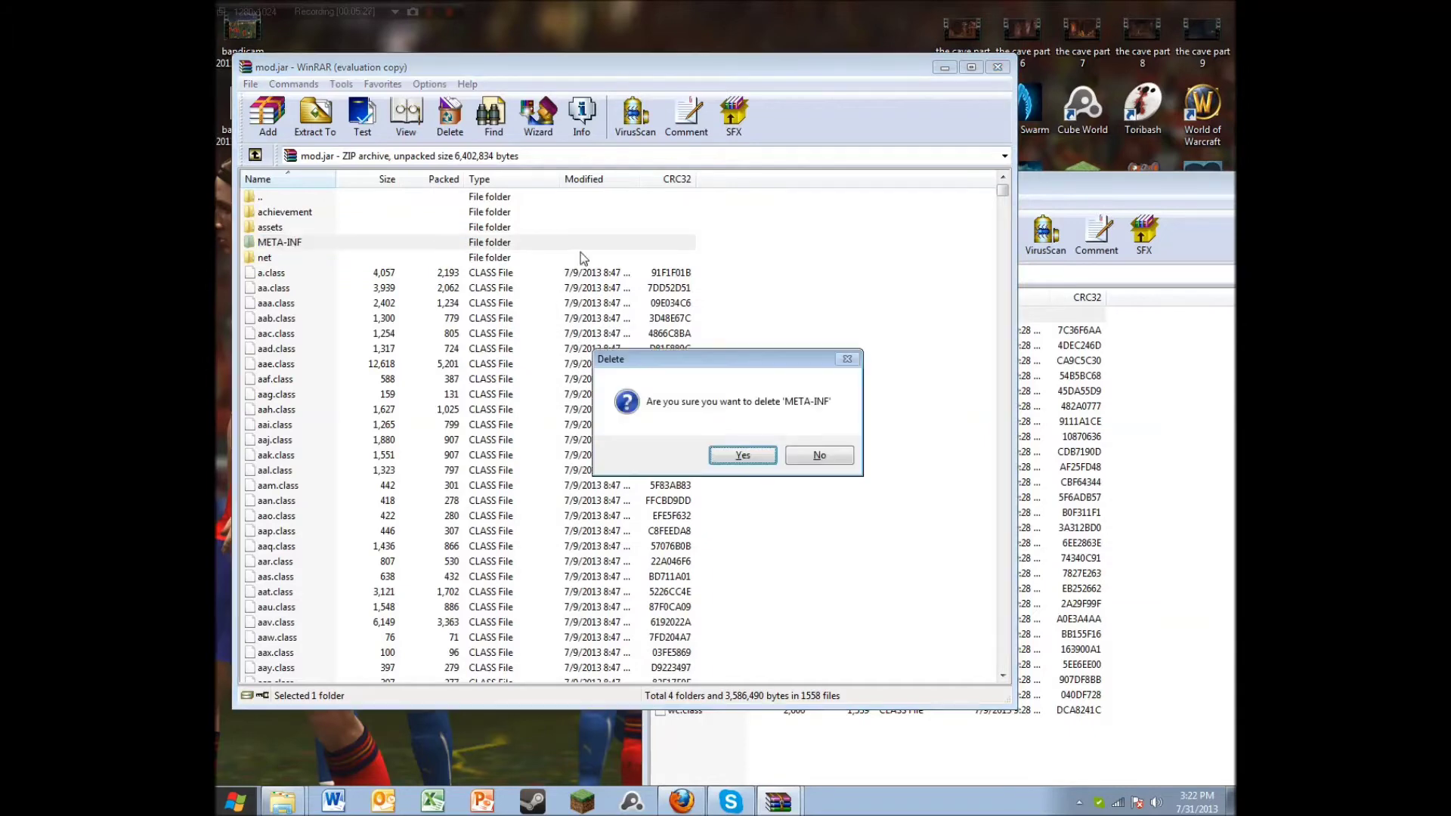
left_click(743, 458)
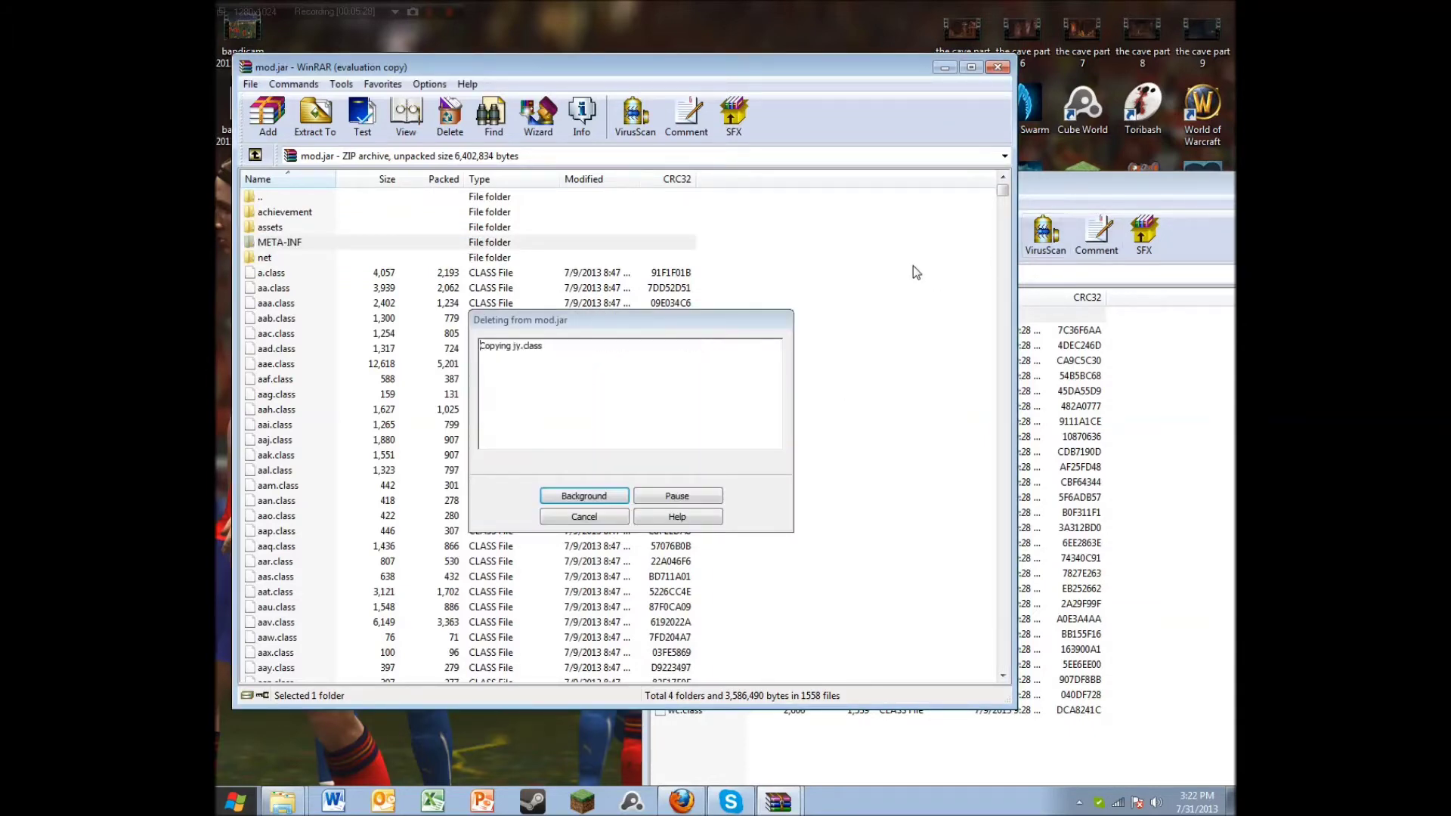
Add all 26 ModLoader class files into mod.jar.
left_click(1088, 189)
left_click_drag(1089, 189, 1202, 76)
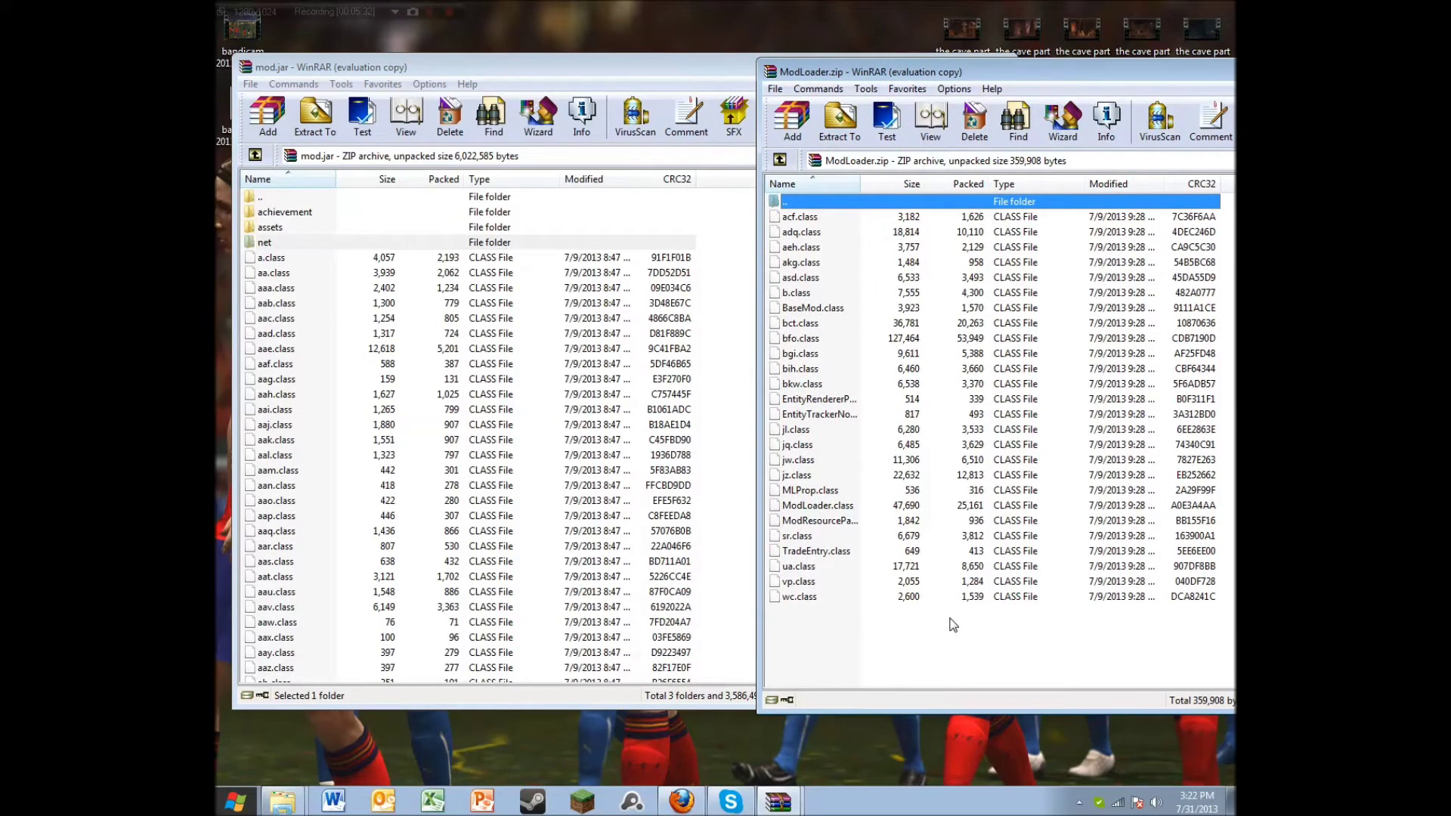
left_click_drag(965, 642, 881, 214)
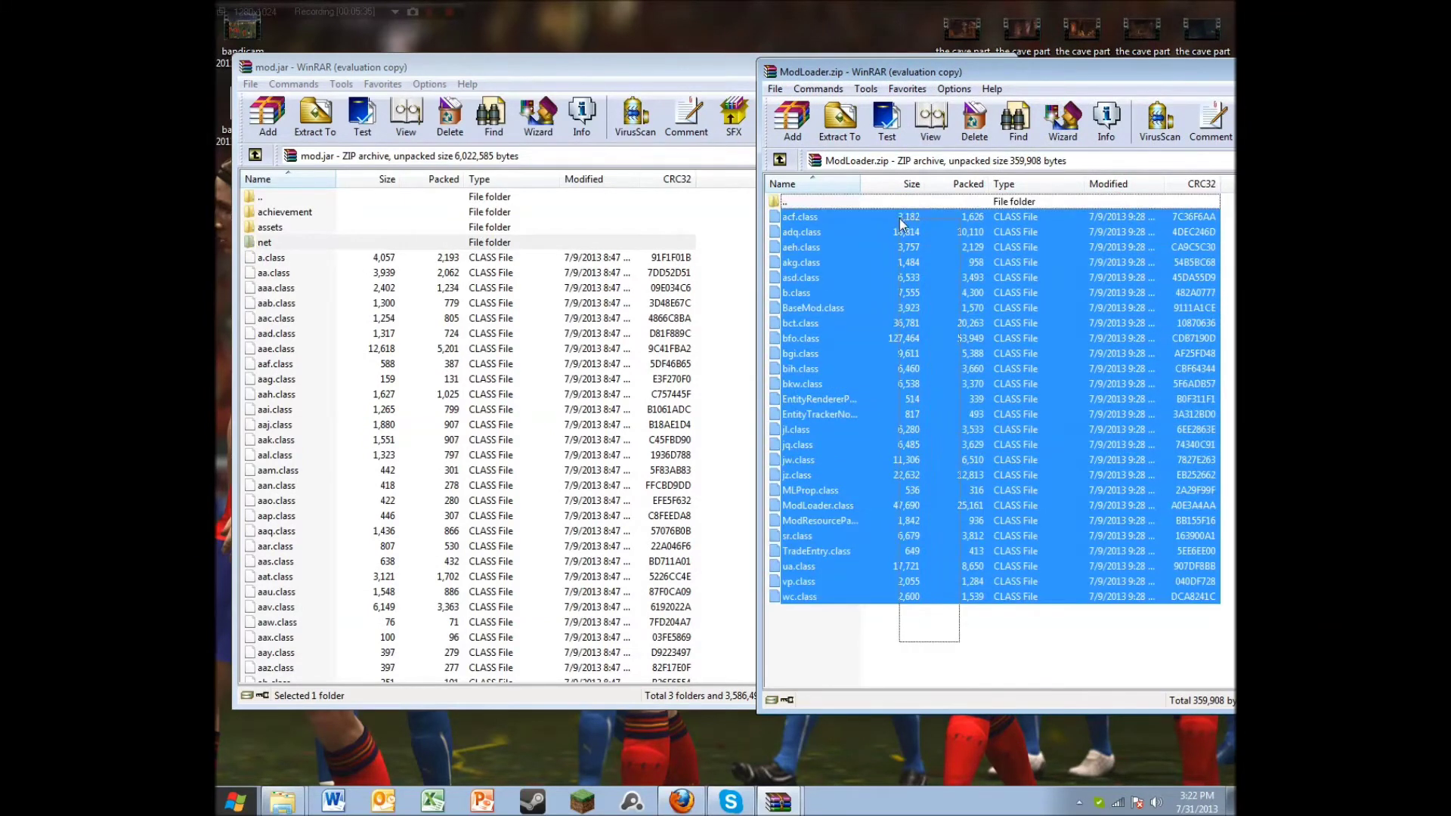
left_click_drag(652, 399, 340, 446)
left_click(640, 519)
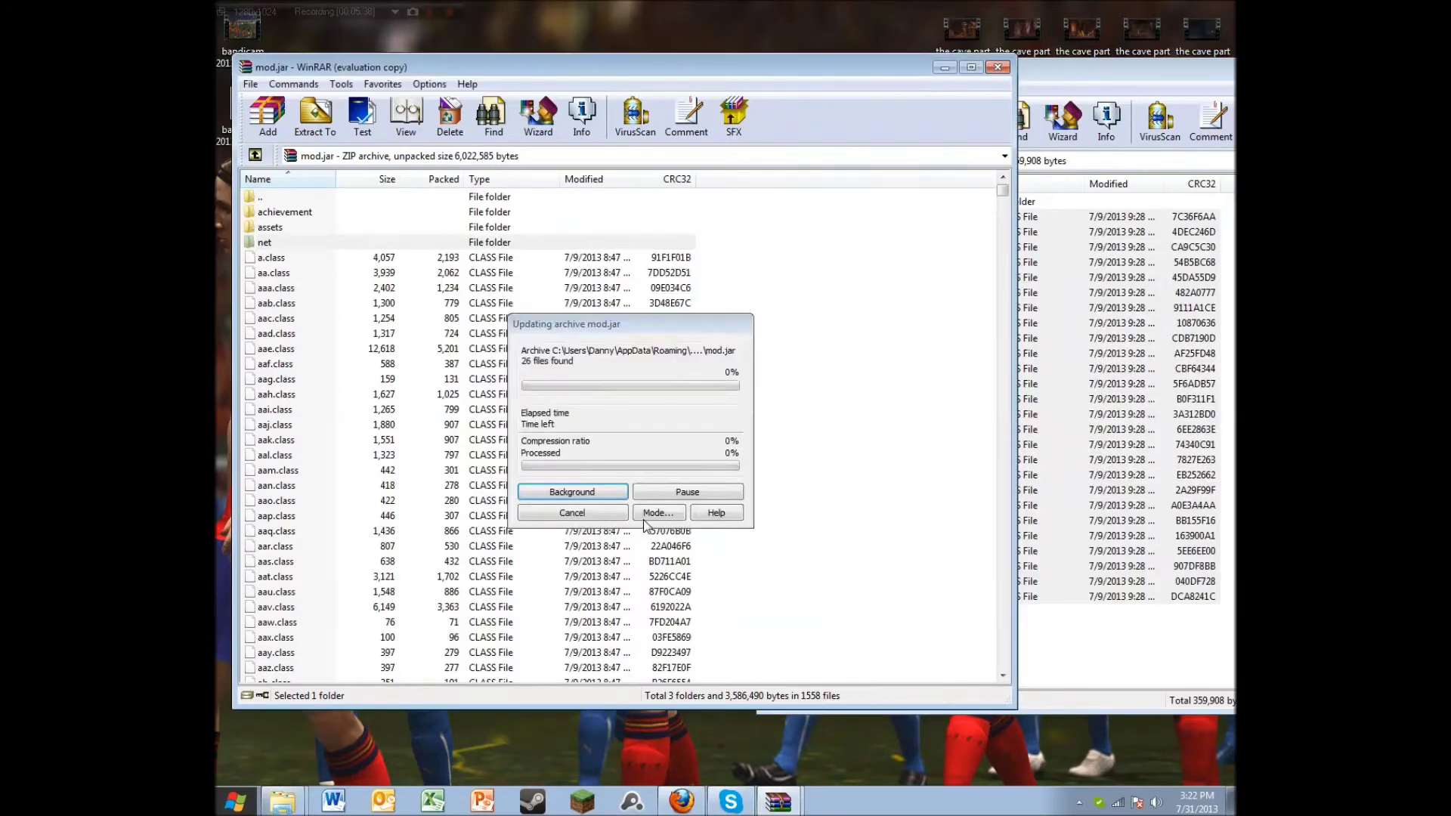
left_click(916, 342)
Close ModLoader.zip and open the Timber! (1.6.2) archive.
left_click_drag(1208, 73, 767, 224)
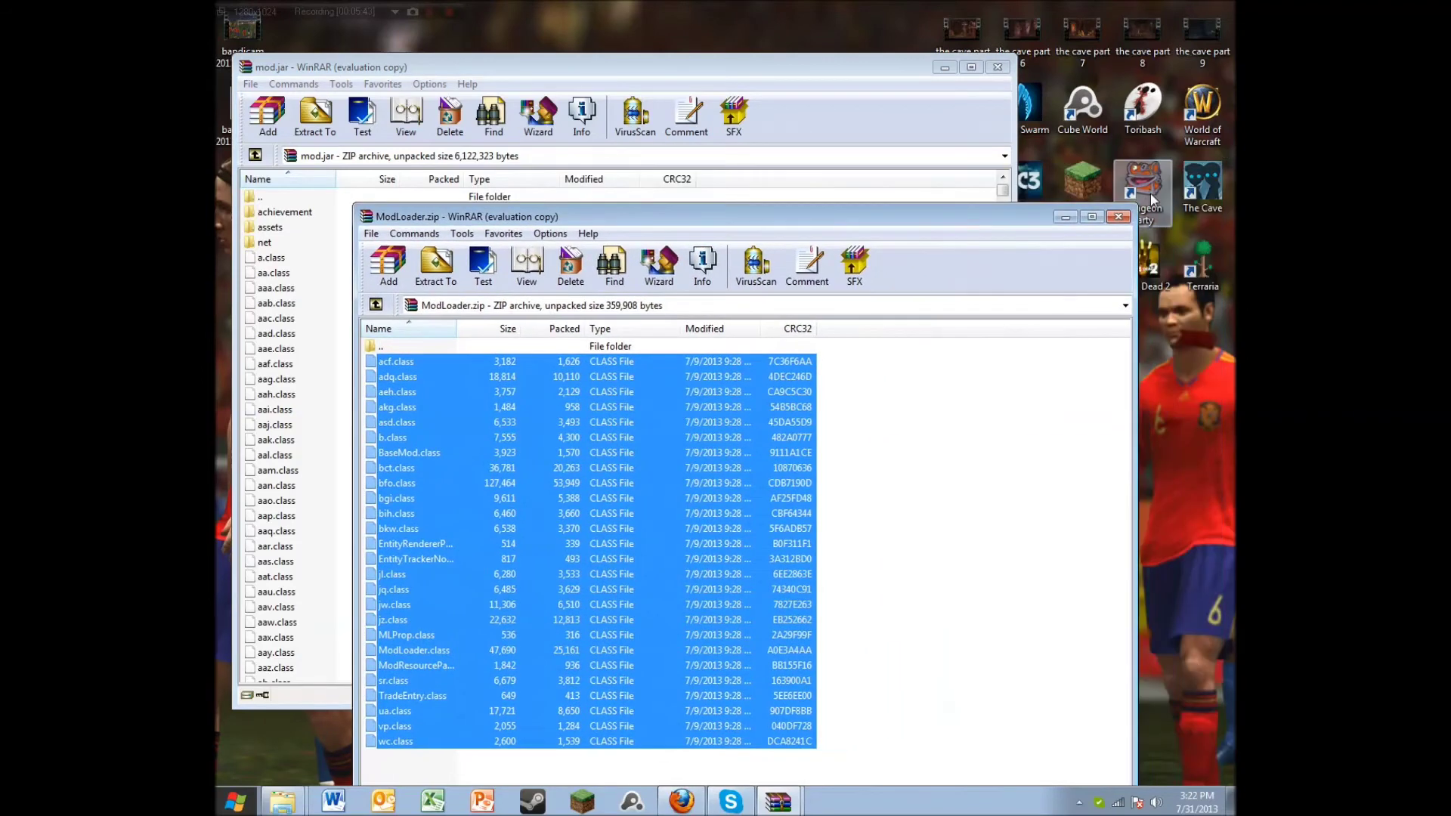
left_click(1118, 218)
left_click_drag(796, 61, 869, 404)
double_click(723, 349)
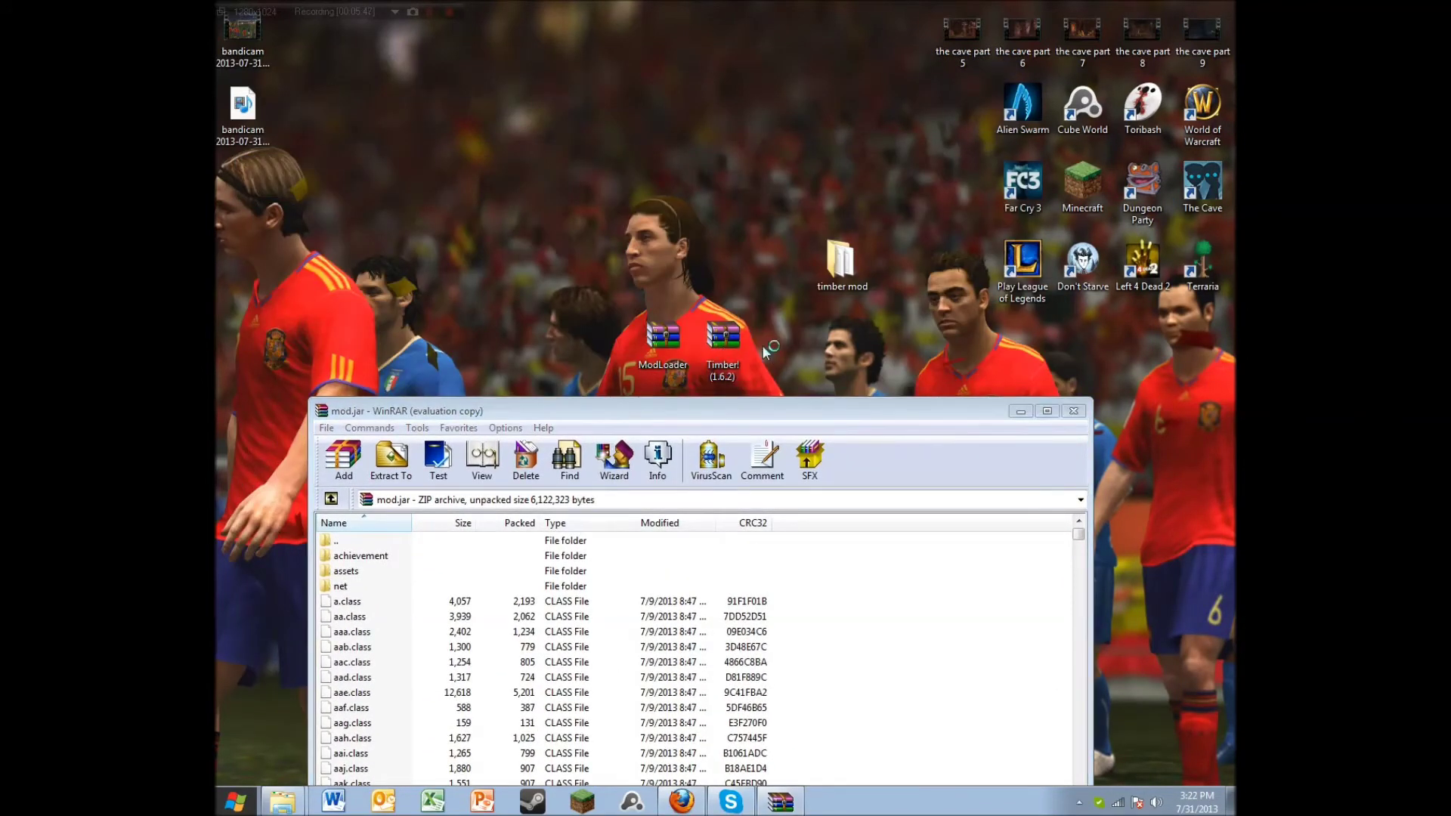
Delete readme.txt from the Timber archive.
left_click(998, 168)
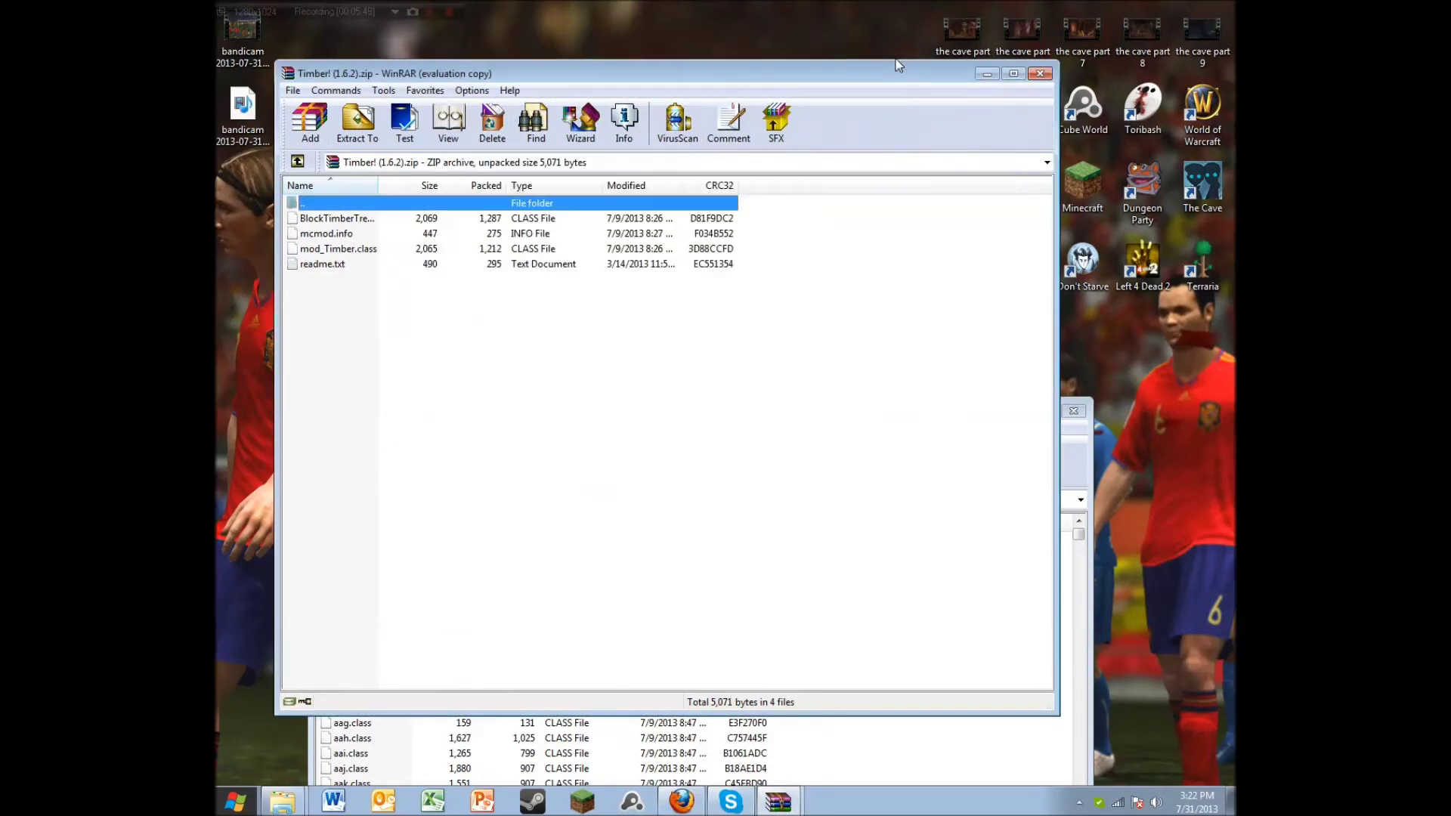
left_click_drag(1023, 106, 1235, 108)
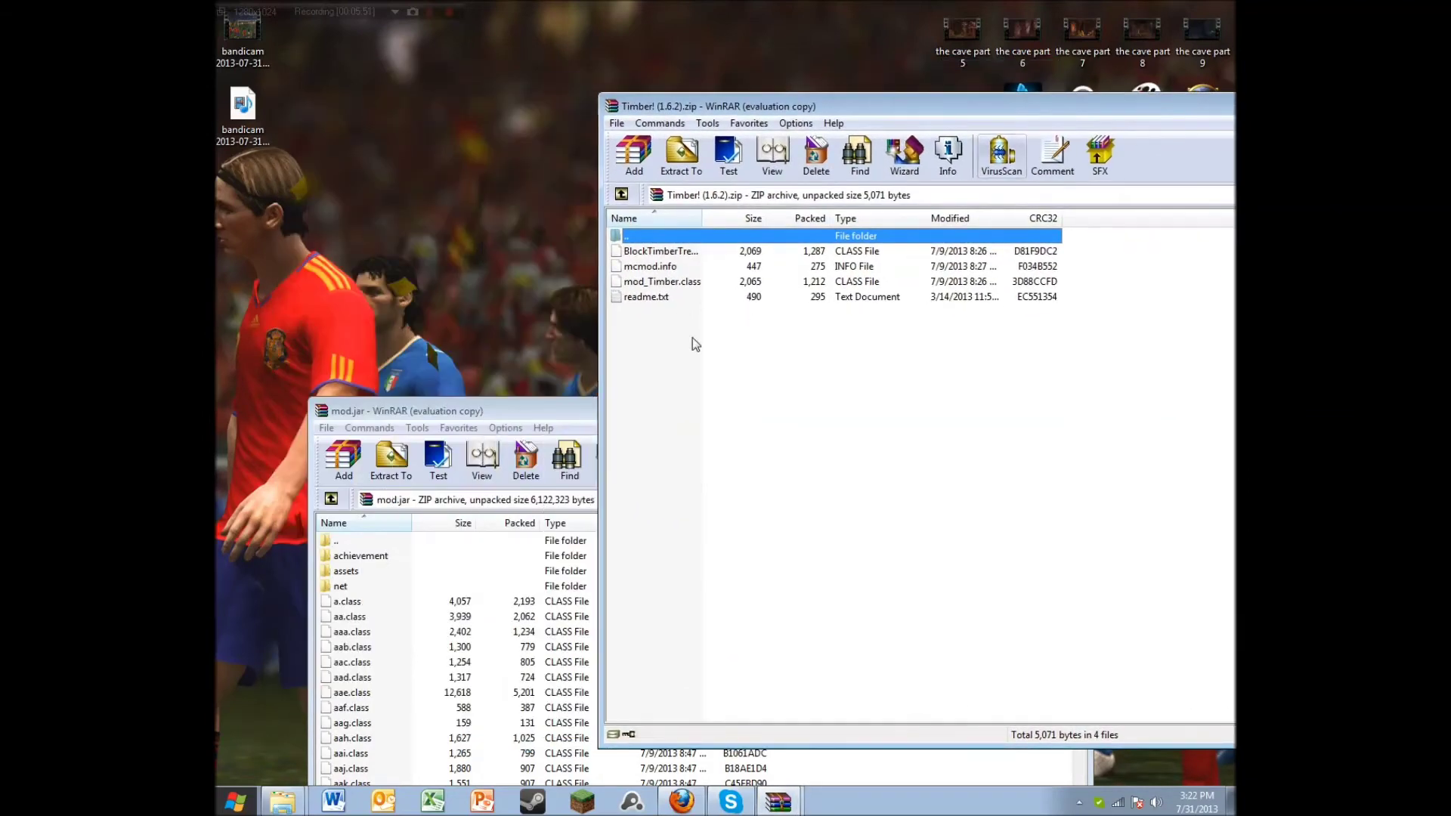
left_click_drag(556, 409, 376, 117)
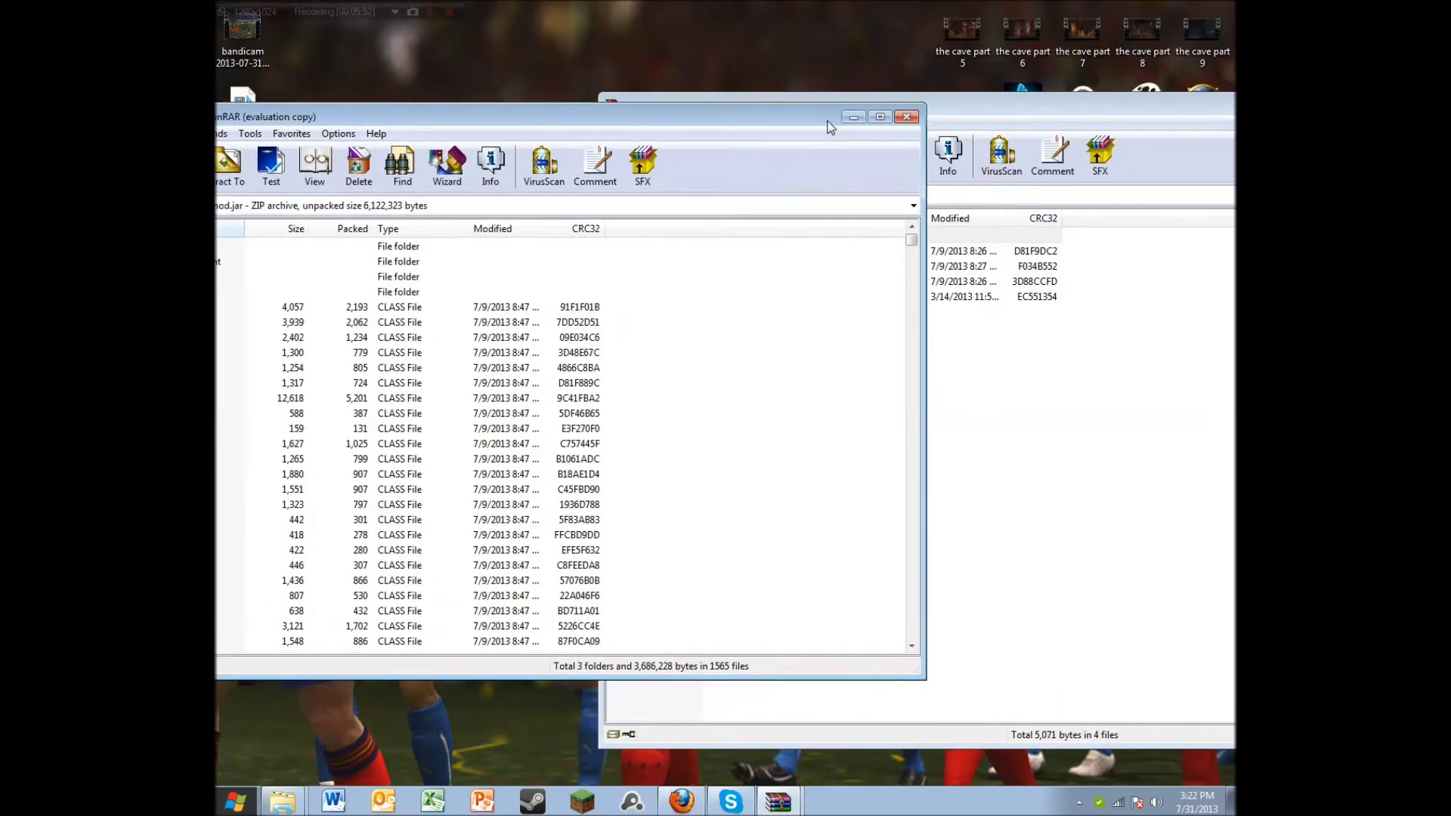
left_click(1000, 113)
left_click(738, 299)
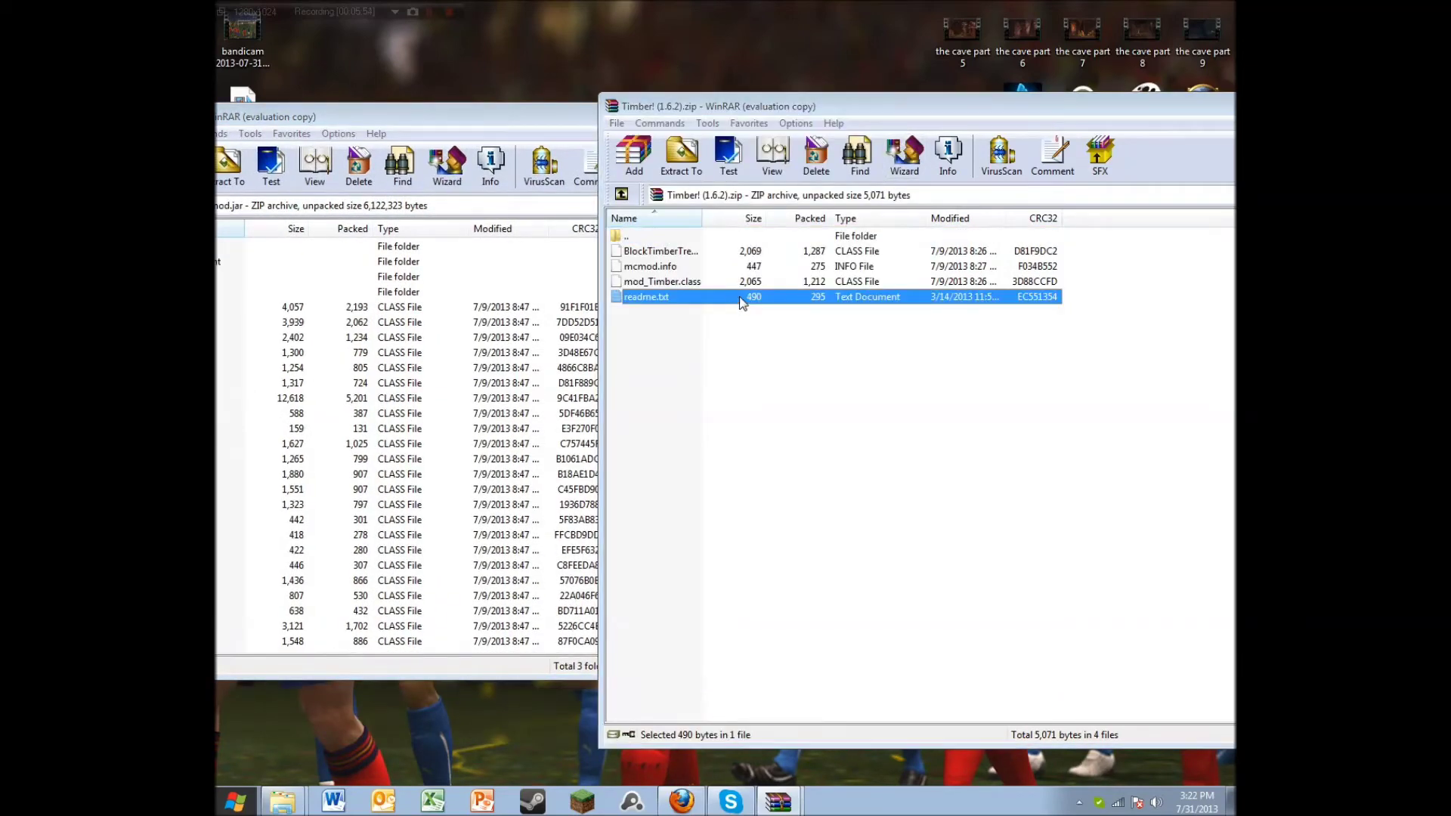
key("Delete")
left_click(741, 457)
Add the remaining Timber files into mod.jar and close both archives.
left_click(738, 461)
left_click_drag(738, 461, 457, 378)
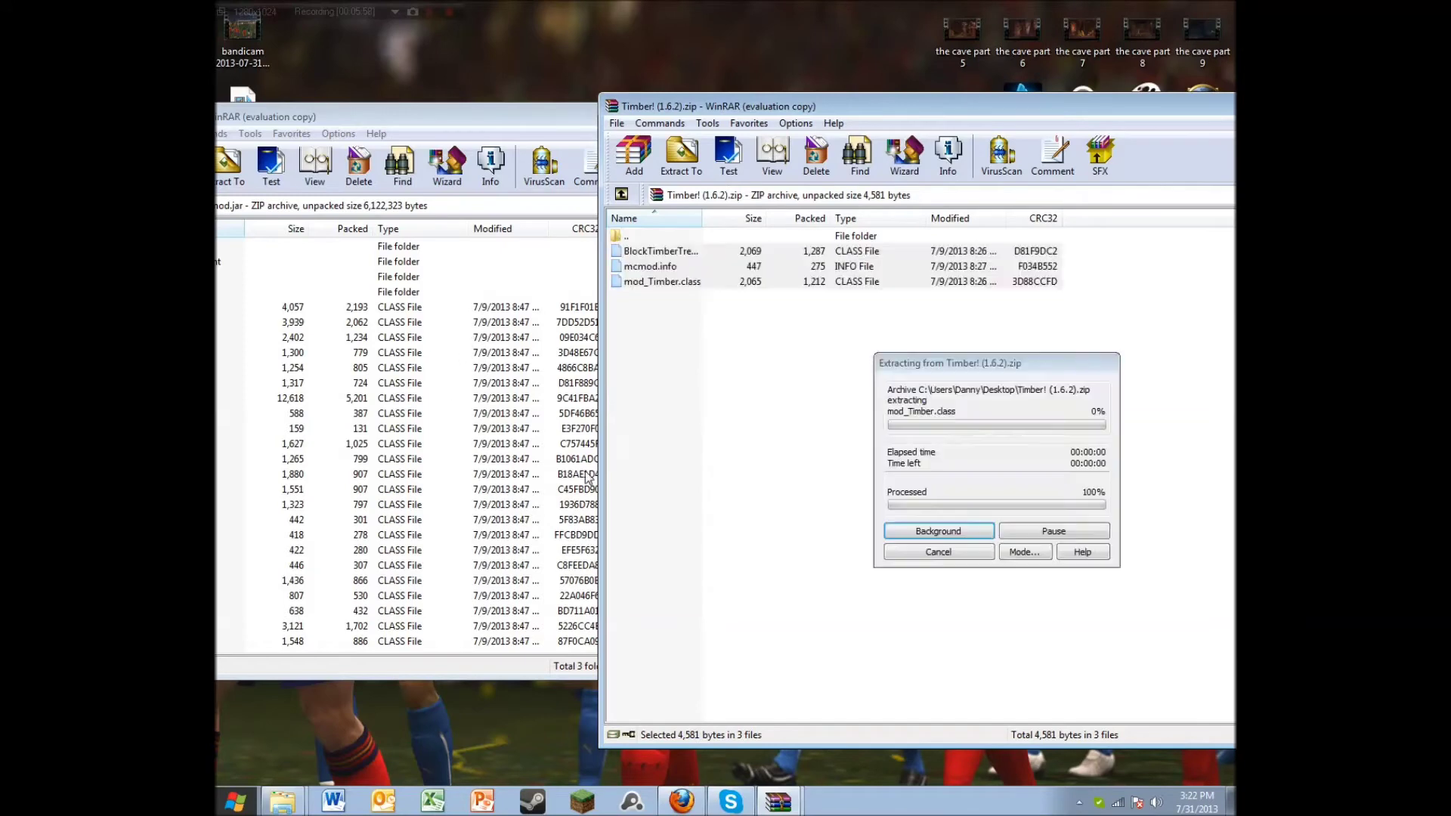
left_click(547, 531)
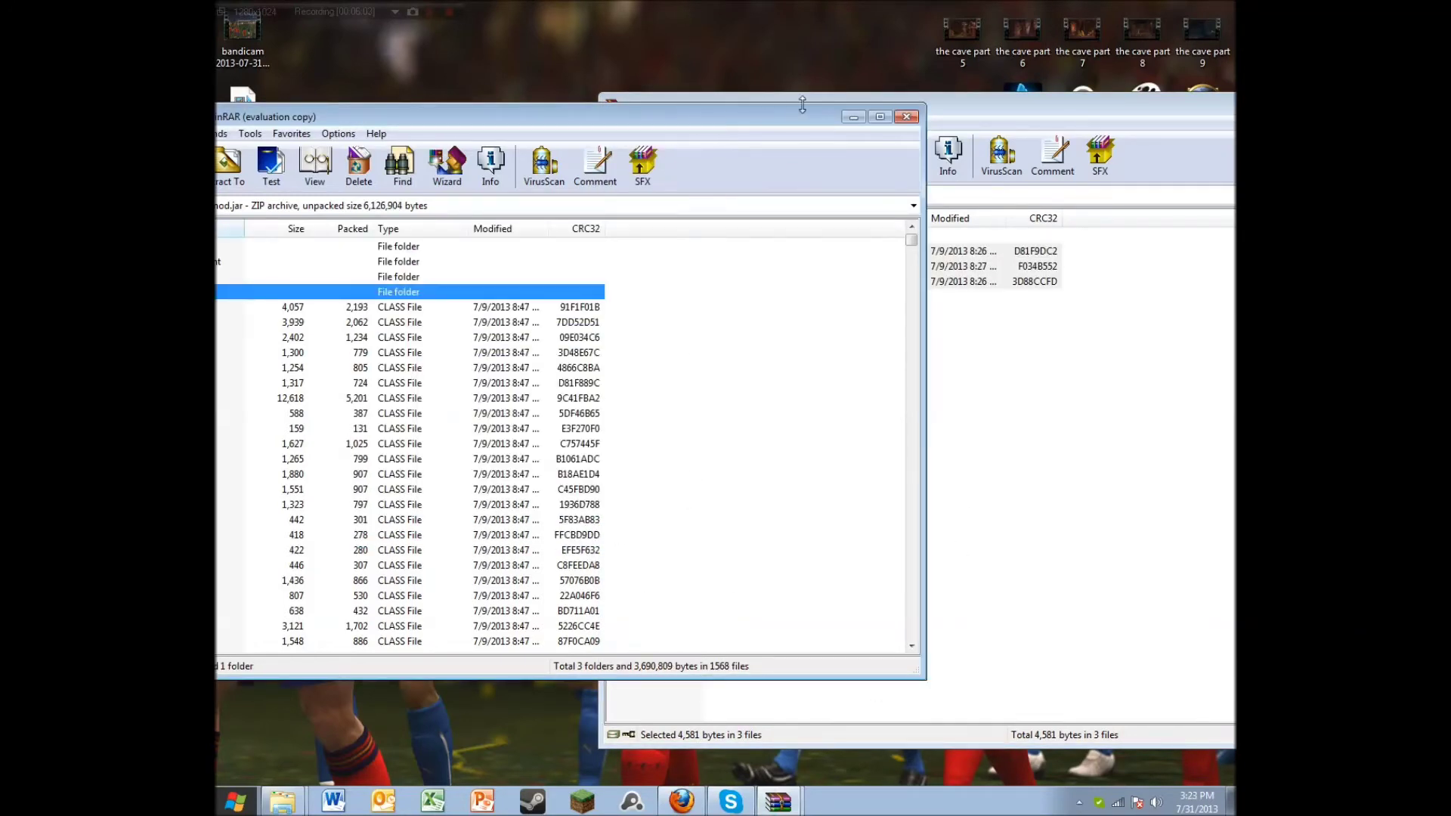
left_click_drag(804, 113, 1049, 100)
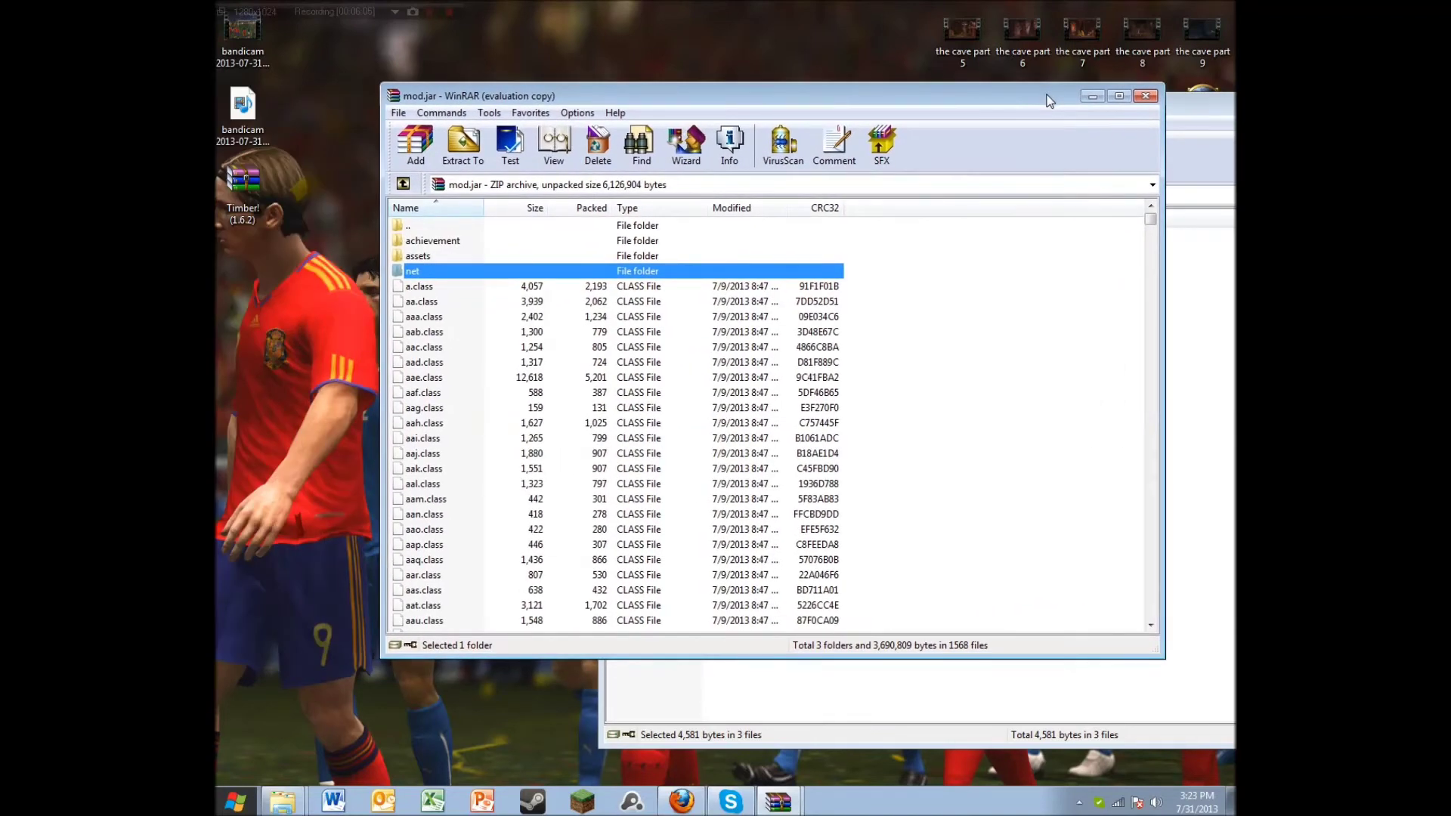
left_click(1146, 97)
key("alt+F4")
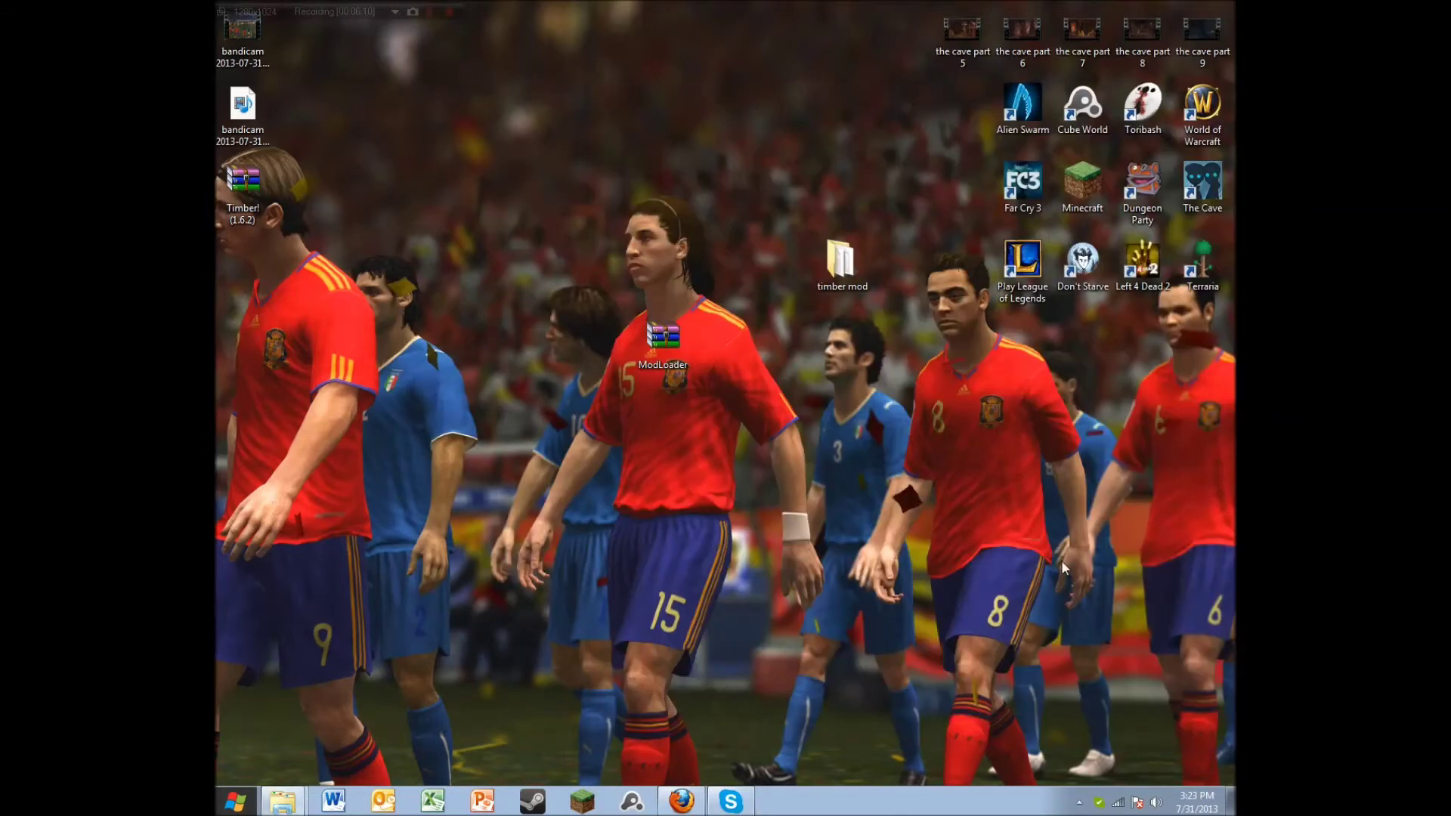
Start the Minecraft Launcher and create a new profile named mods1.
left_click(596, 803)
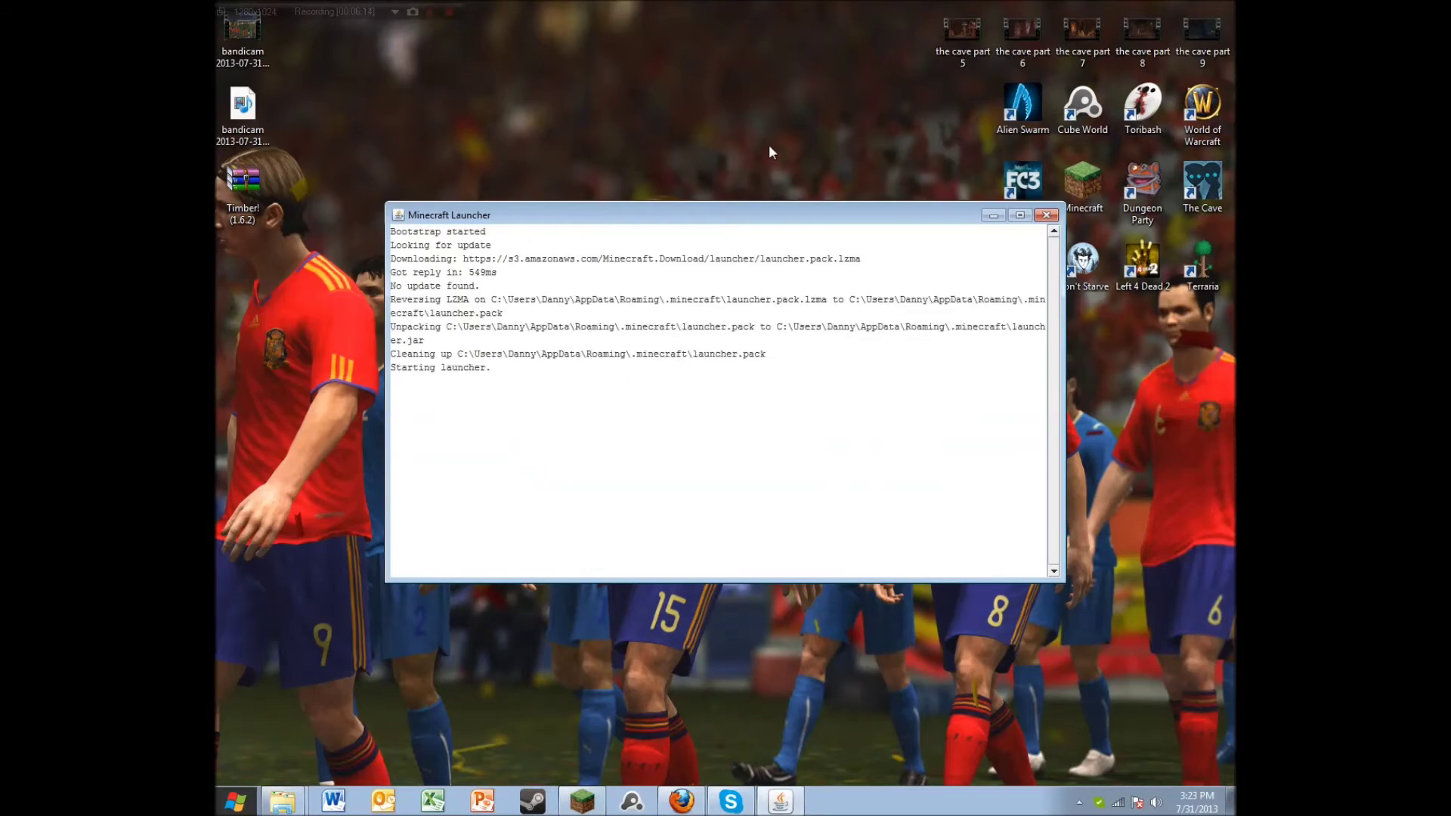
left_click_drag(787, 205, 805, 71)
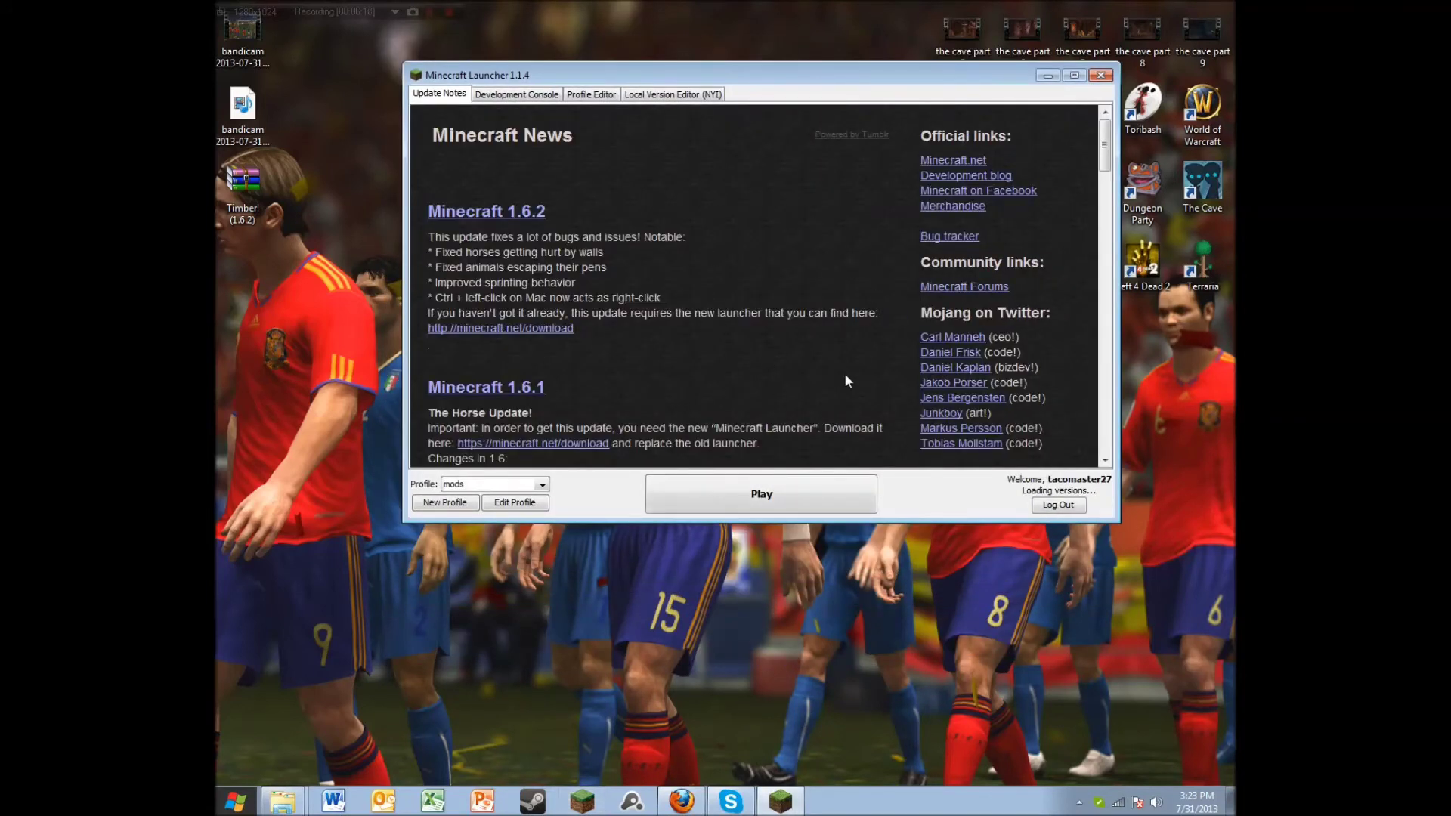
left_click(543, 485)
left_click(511, 503)
left_click(446, 503)
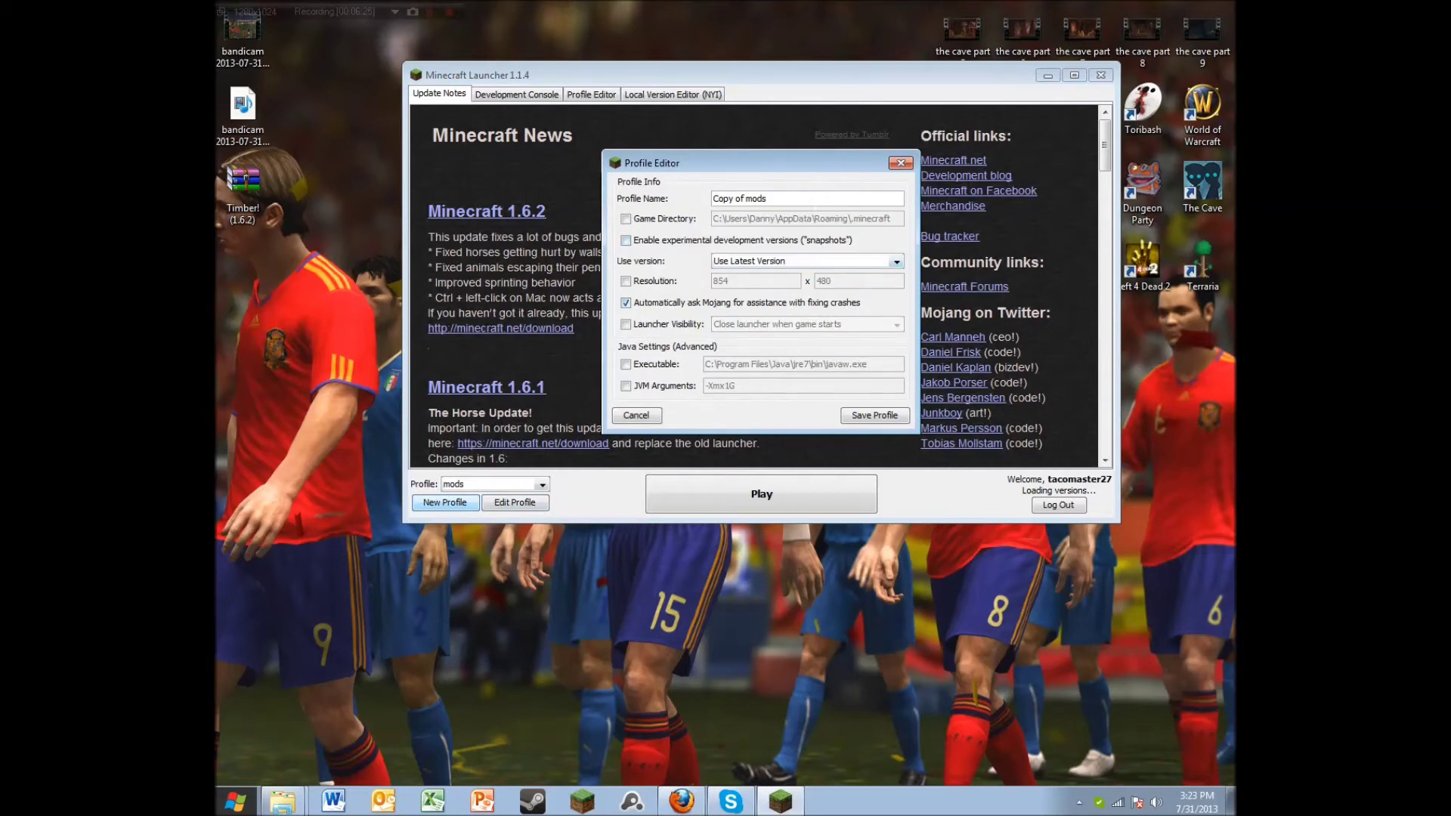
key("ctrl+a")
key("BackSpace")
type("mods1")
Set mods1 to use the release mod version, save it, and select it.
left_click(816, 263)
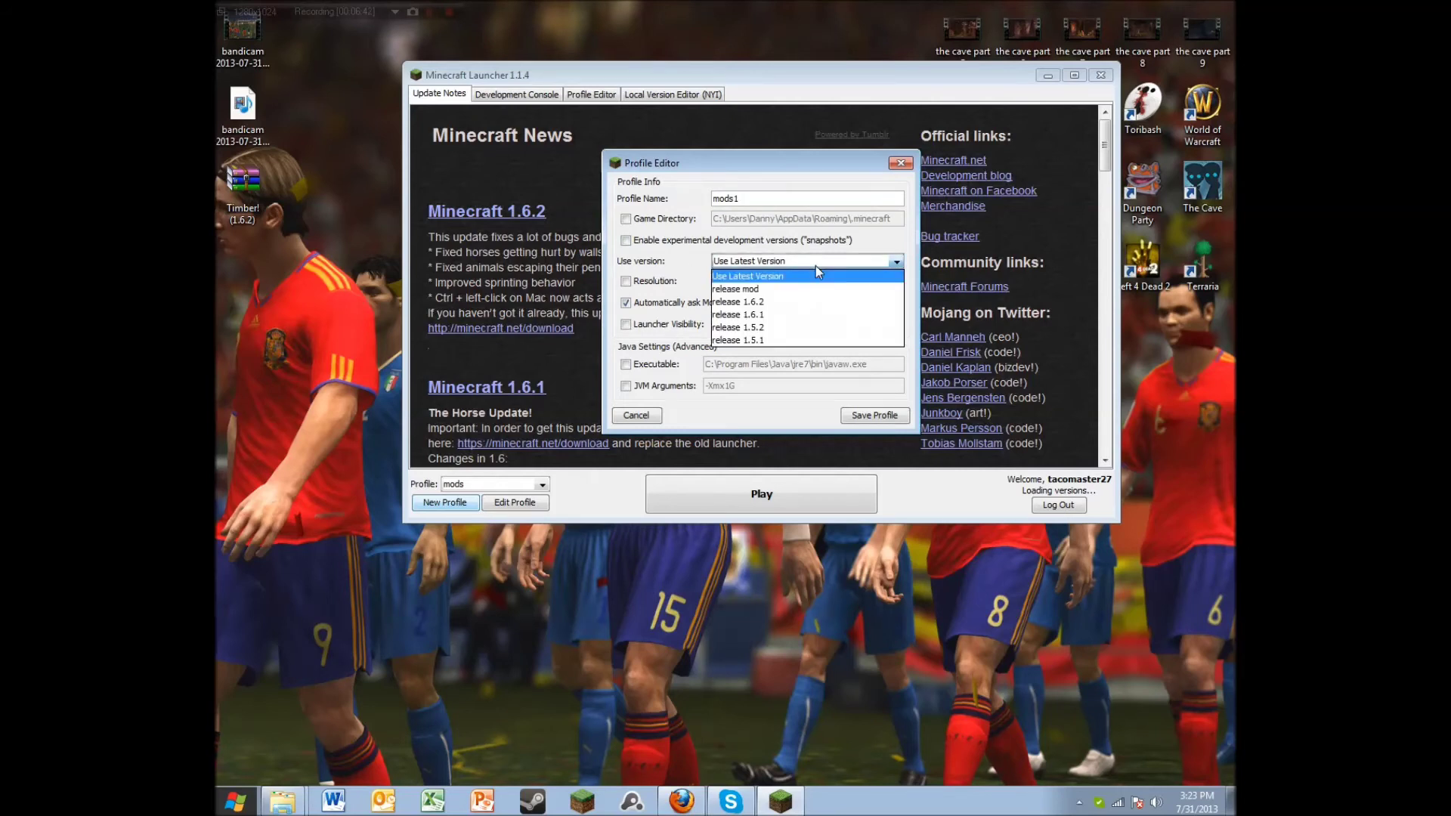
left_click(783, 290)
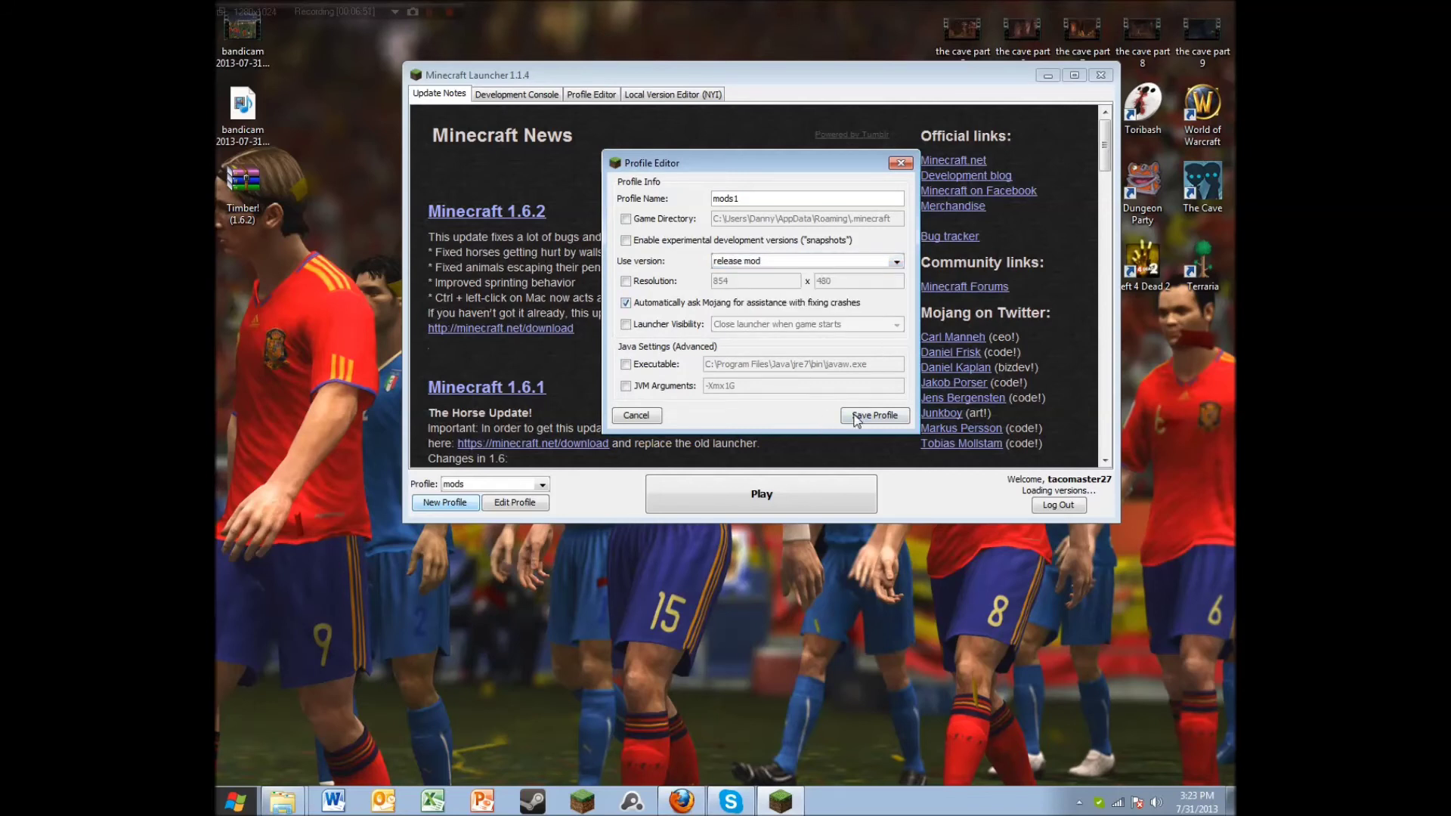
left_click(860, 415)
left_click(523, 484)
left_click(528, 514)
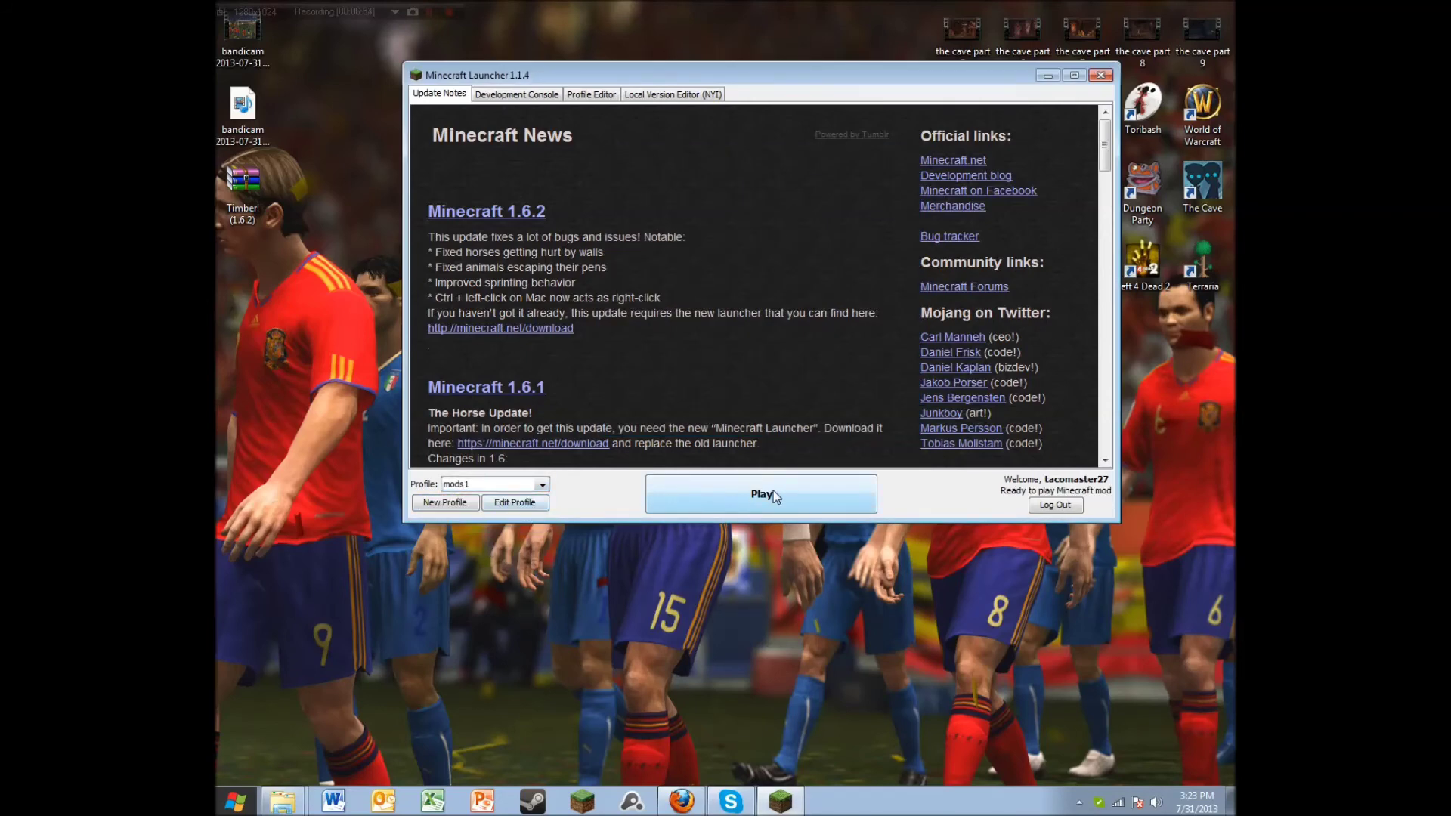
Launch the game with mods1 and load the timber mod singleplayer world.
left_click(814, 492)
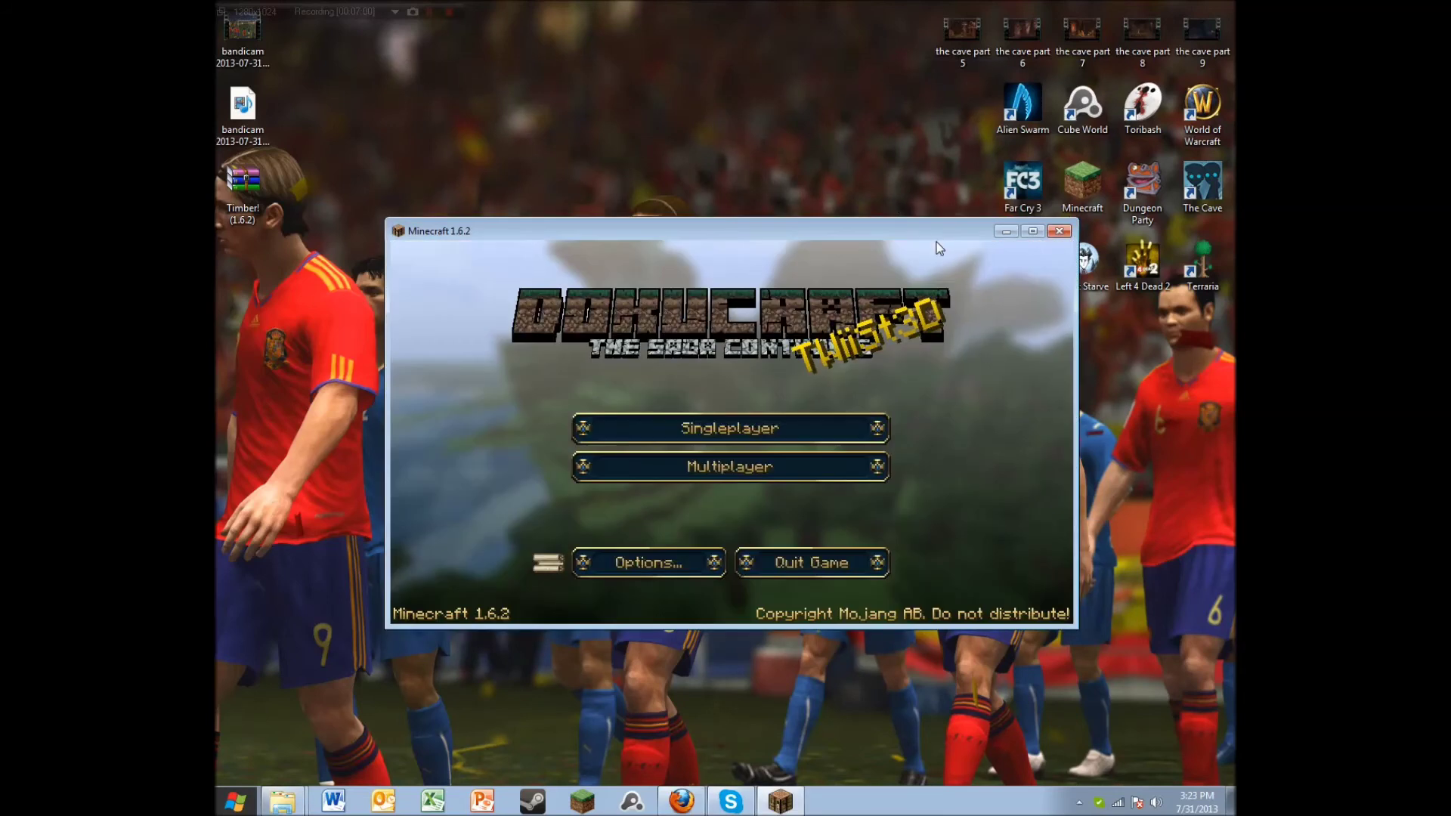
left_click_drag(918, 236, 802, 188)
left_click(769, 302)
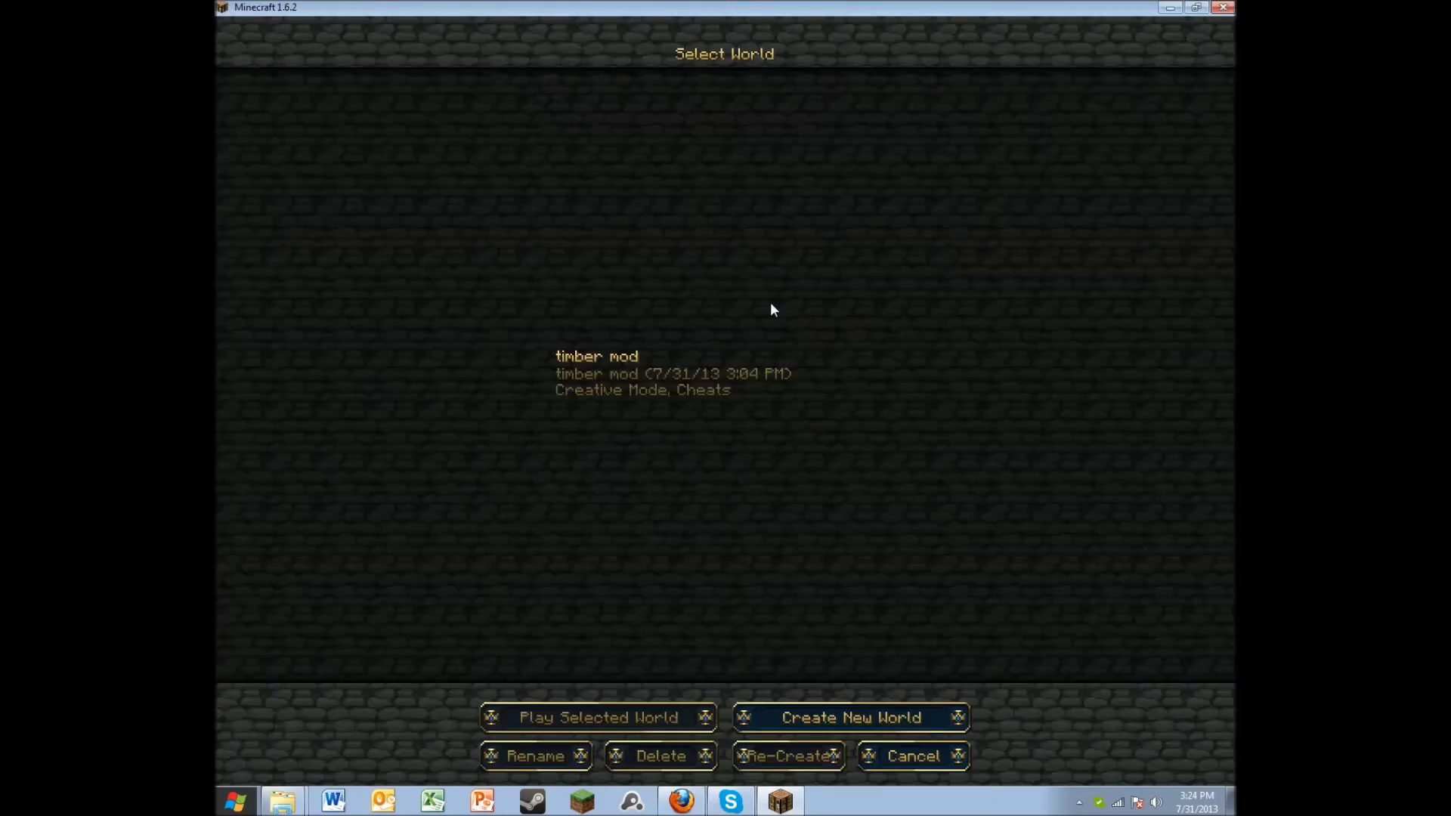
left_click(729, 378)
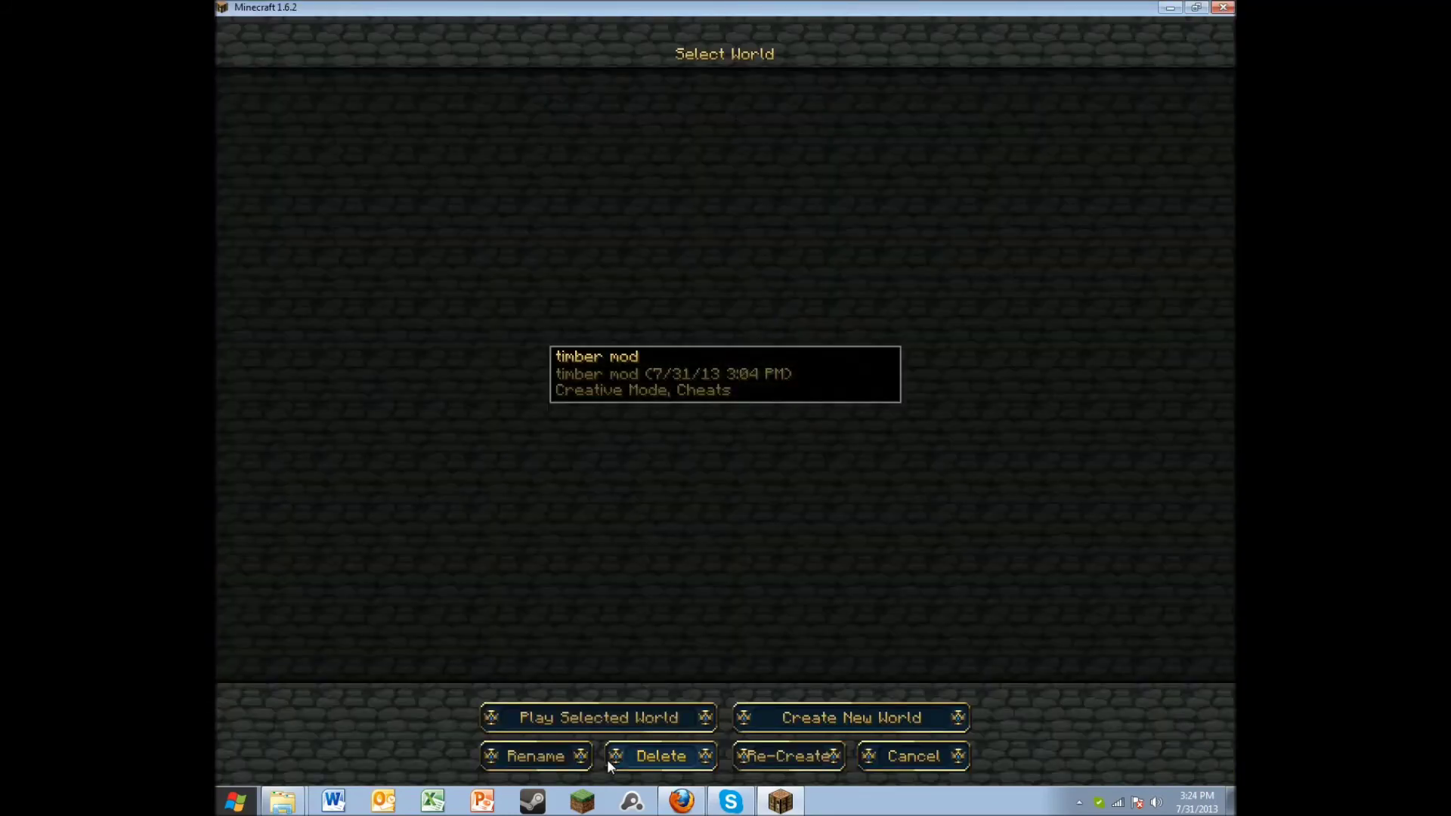
left_click(614, 717)
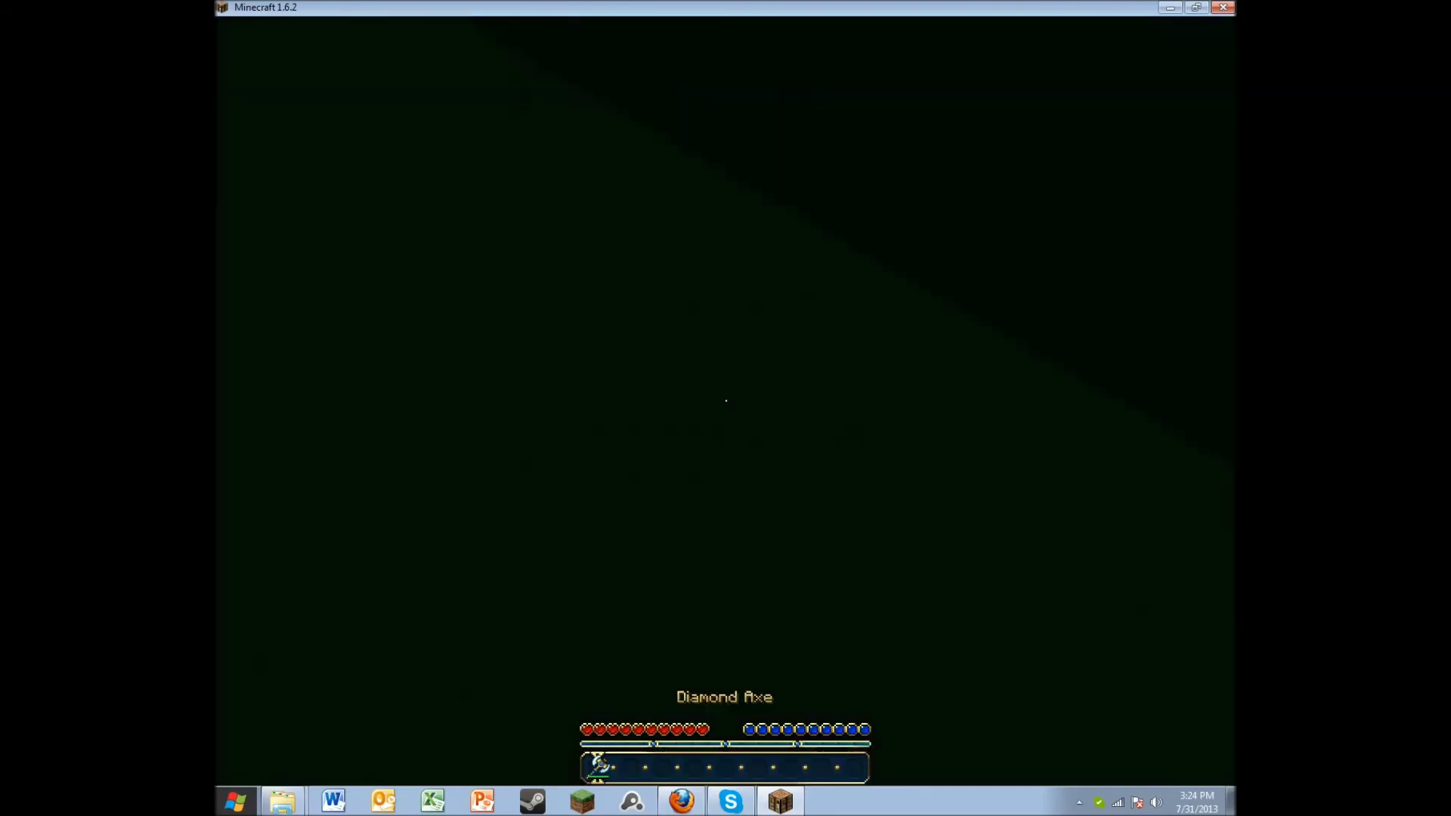
Chop the base log of a birch tree with the axe so the whole tree falls, then collect its logs.
key("w")
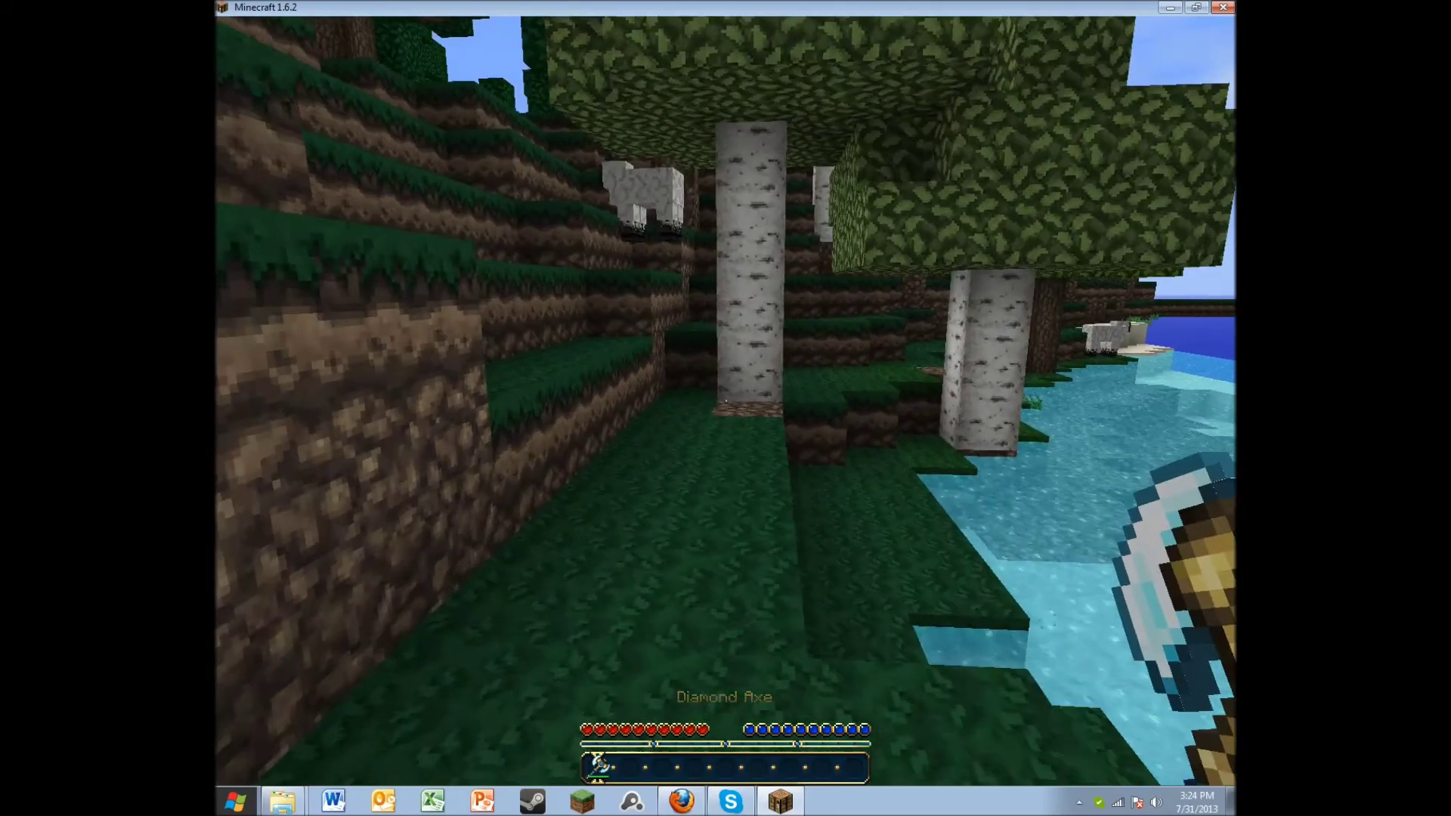
key("w")
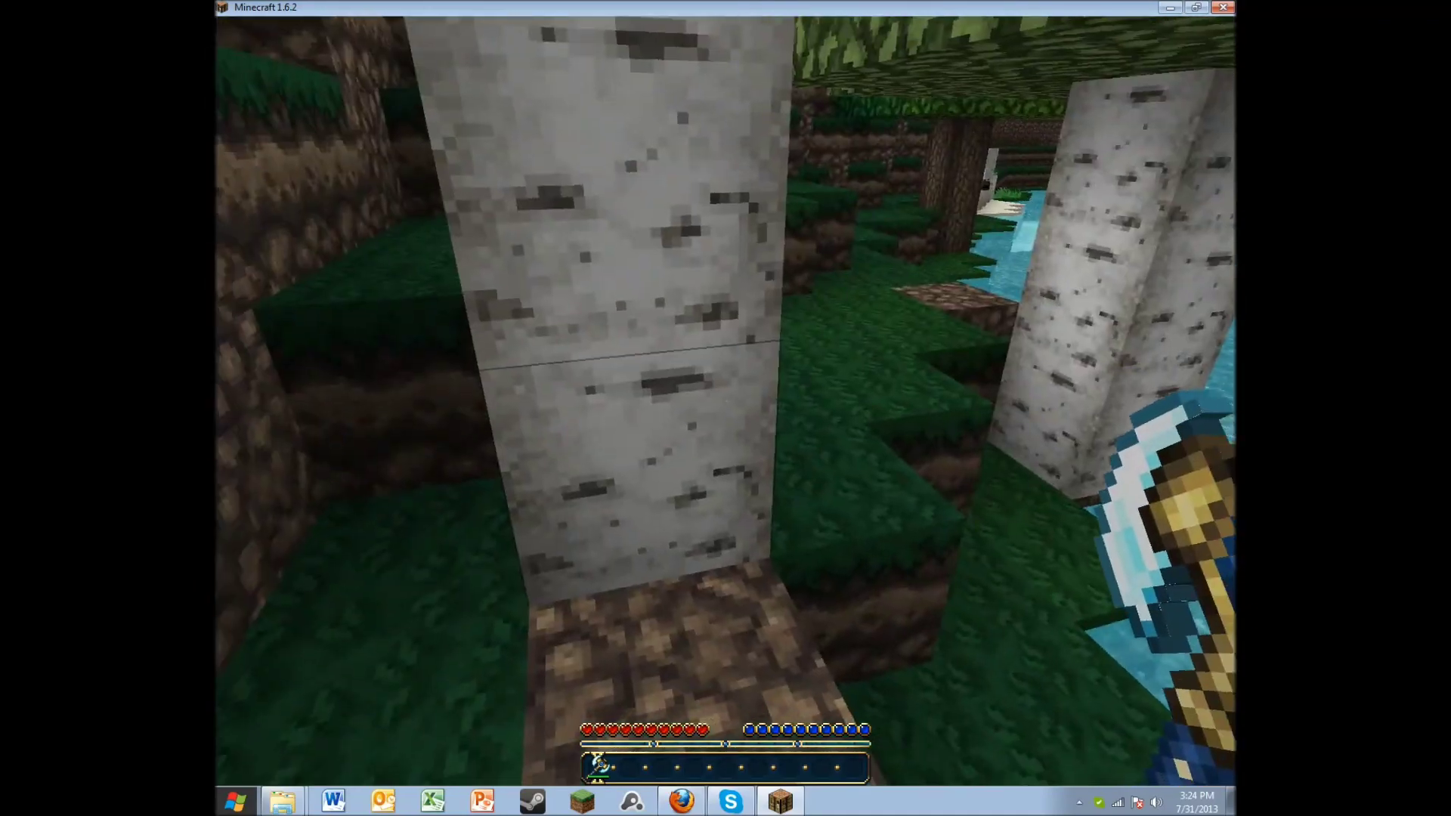
left_click(725, 402)
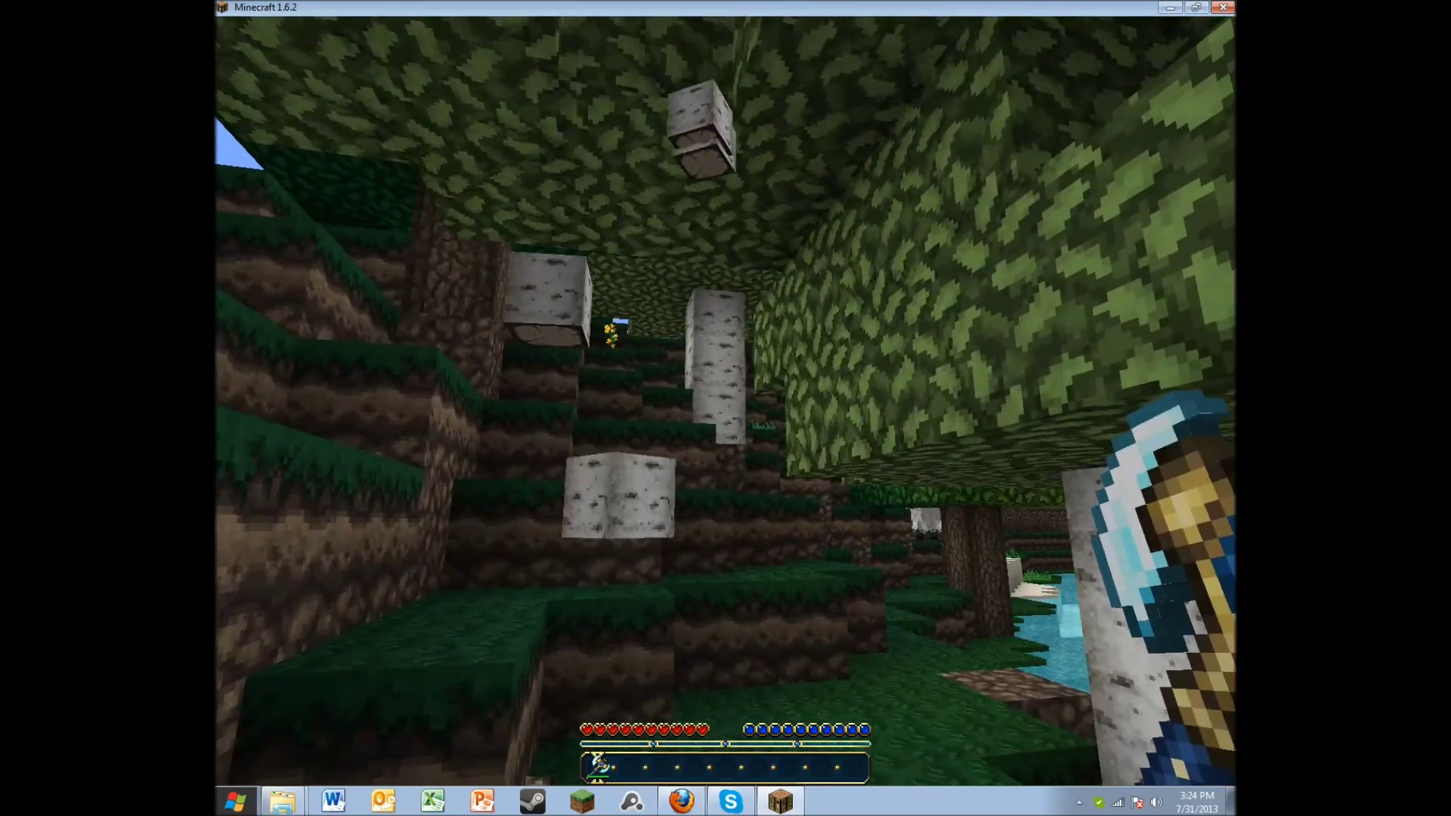
key("w")
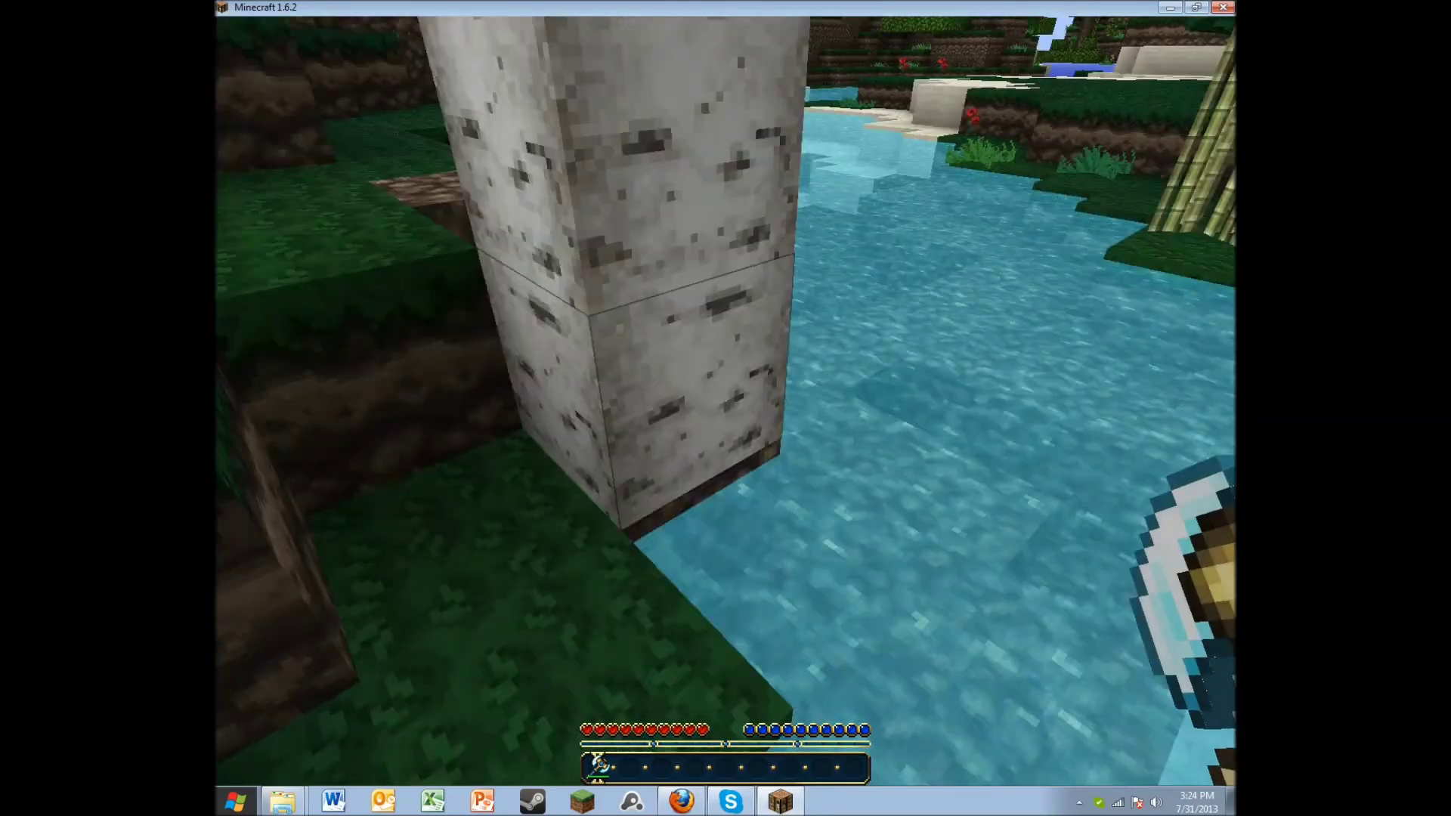
left_click(726, 401)
left_click(725, 401)
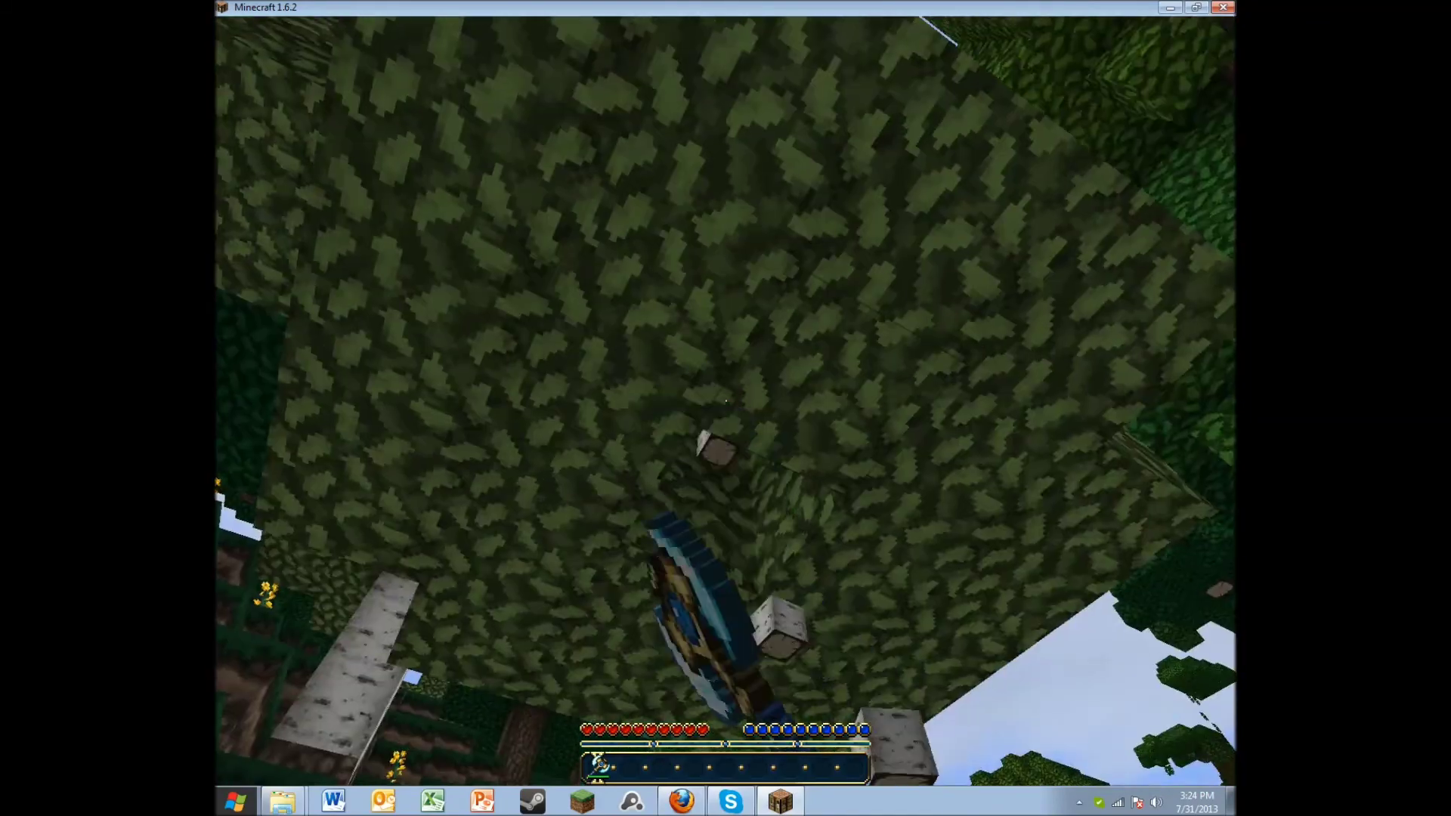
key("w")
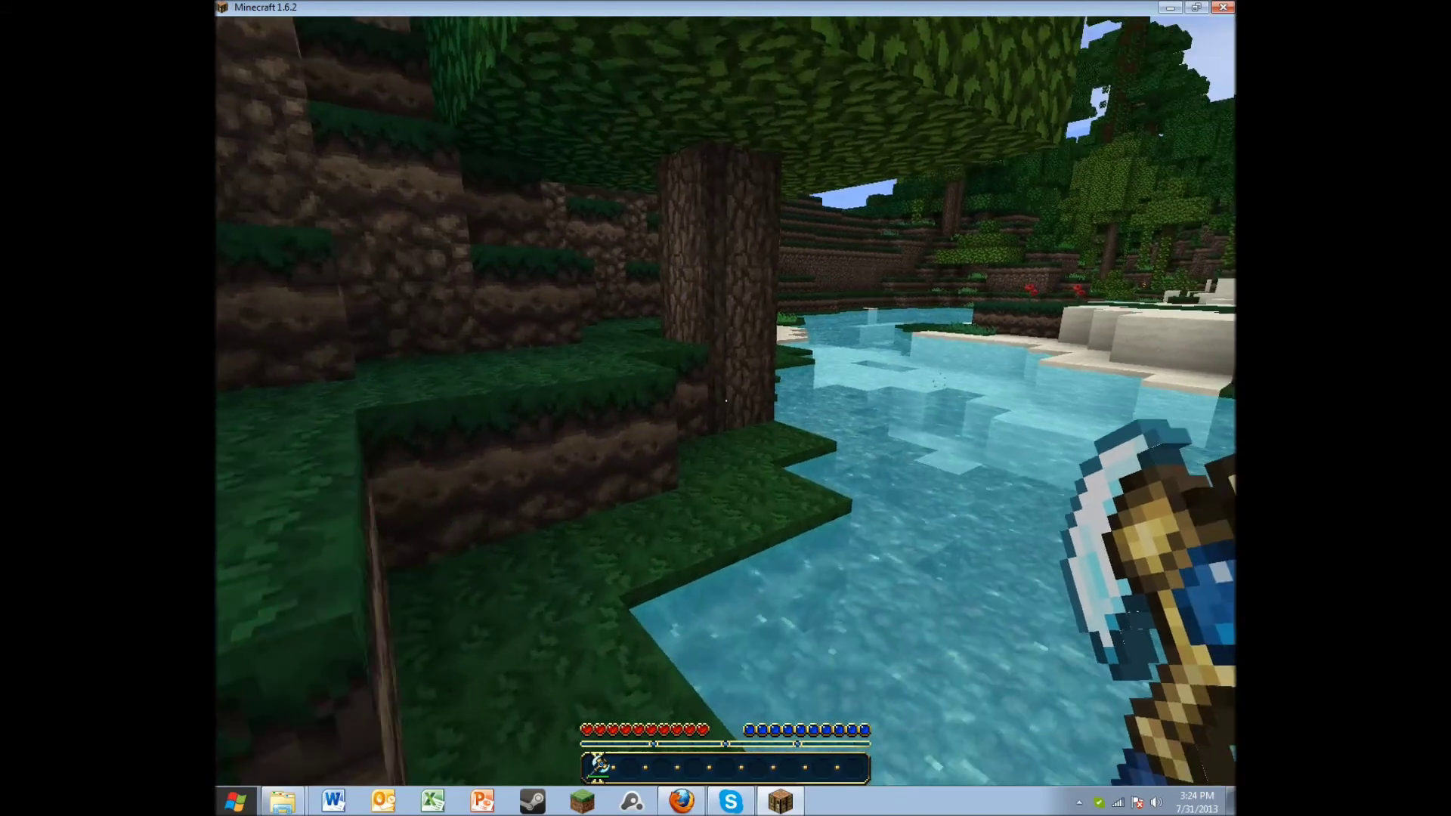
Save and quit to the title screen, then close the Minecraft window.
key("Escape")
left_click(750, 400)
left_click(1223, 7)
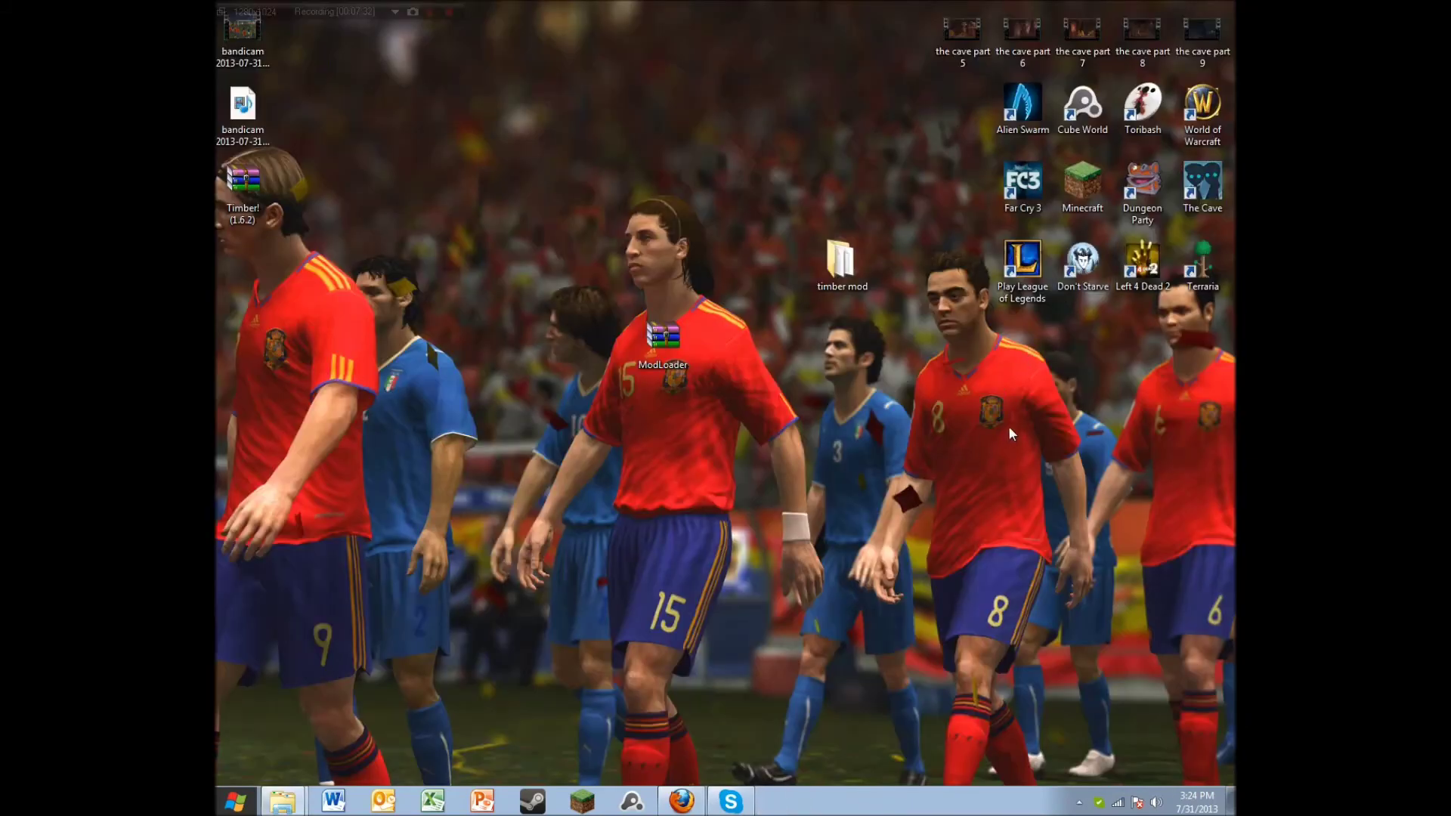